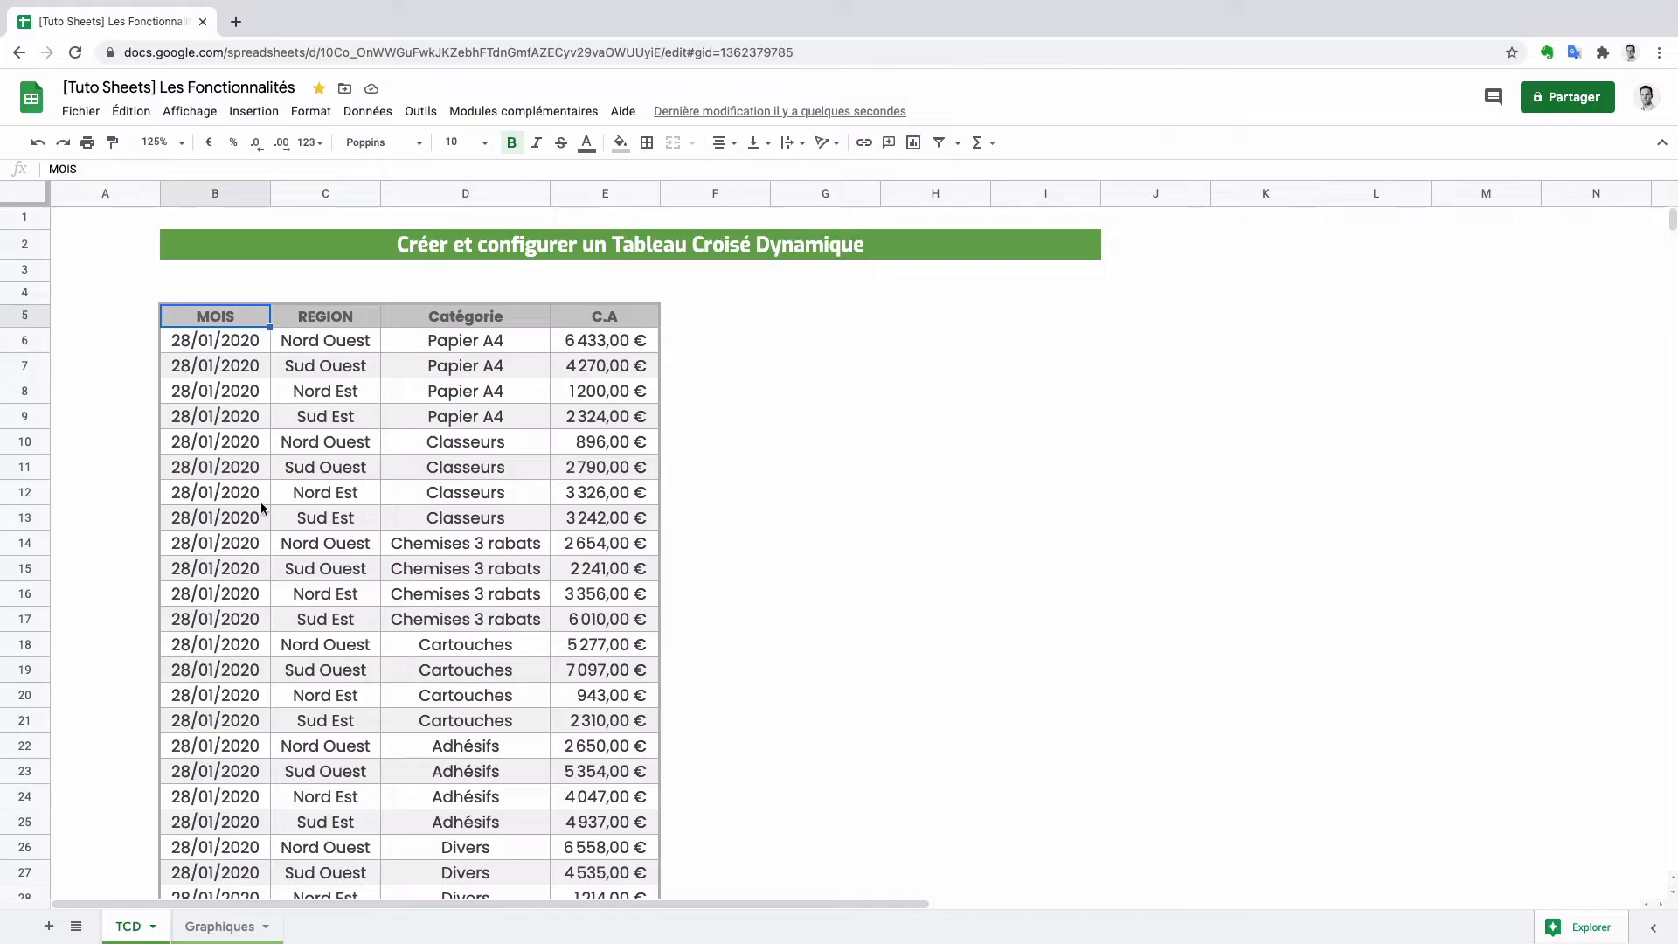
- Create a pivot table from the data range TCD!B5:E137 in a new sheet
{"action": "left_click", "coordinate": [212, 324]}
{"action": "left_click", "coordinate": [369, 114]}
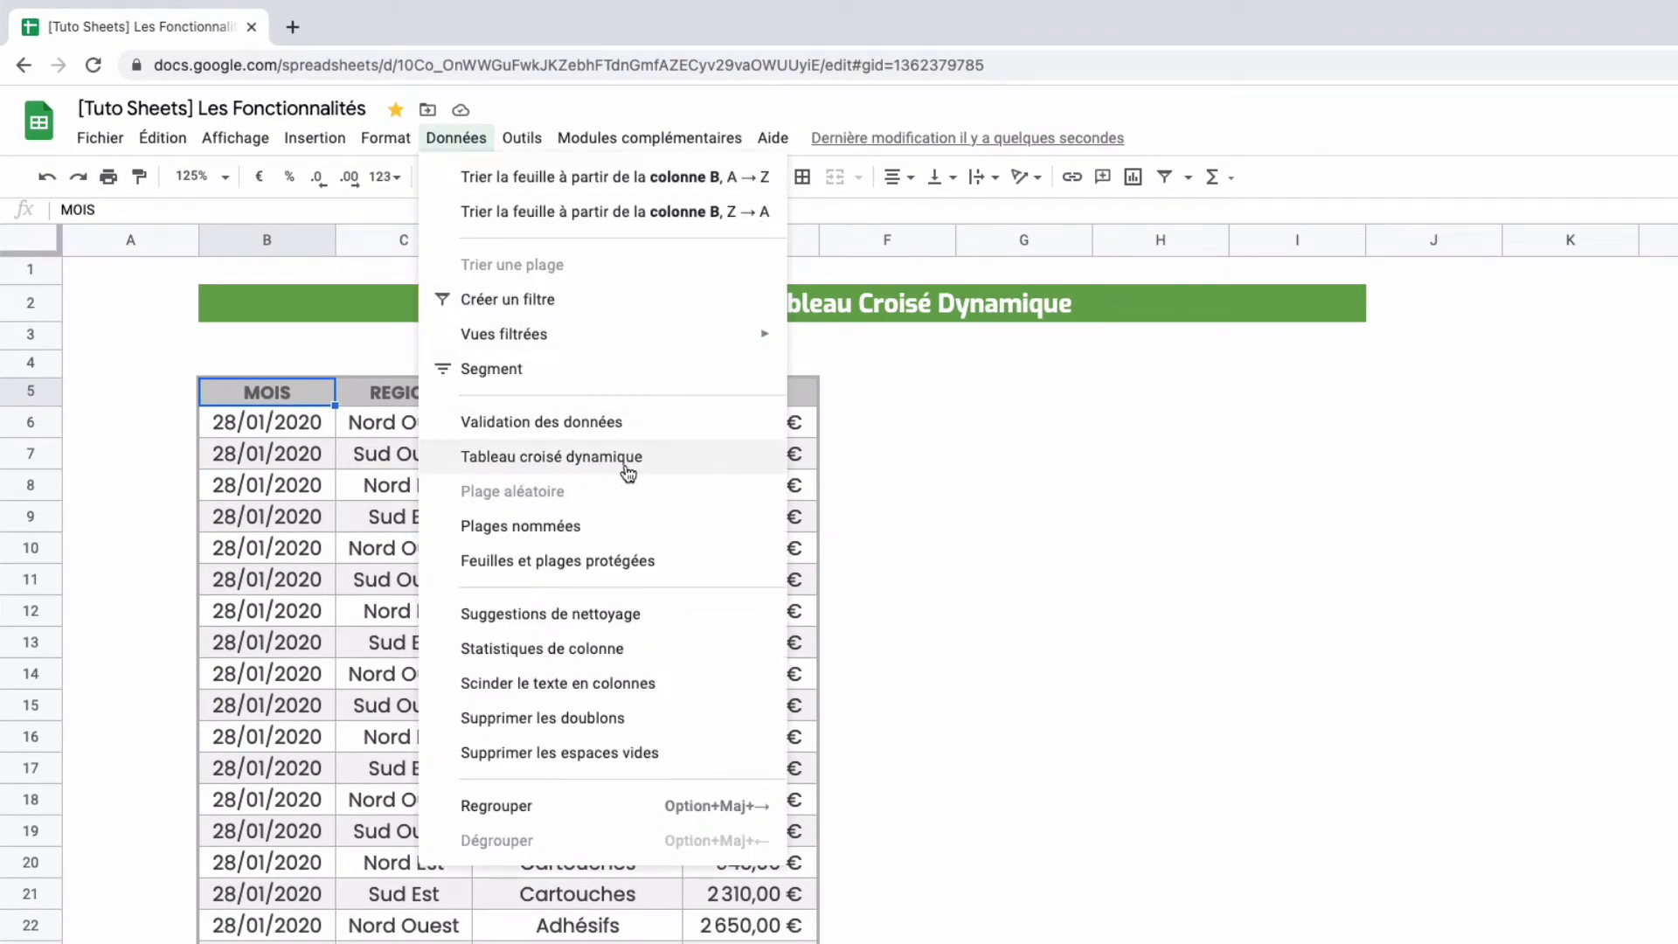
{"action": "left_click", "coordinate": [624, 473]}
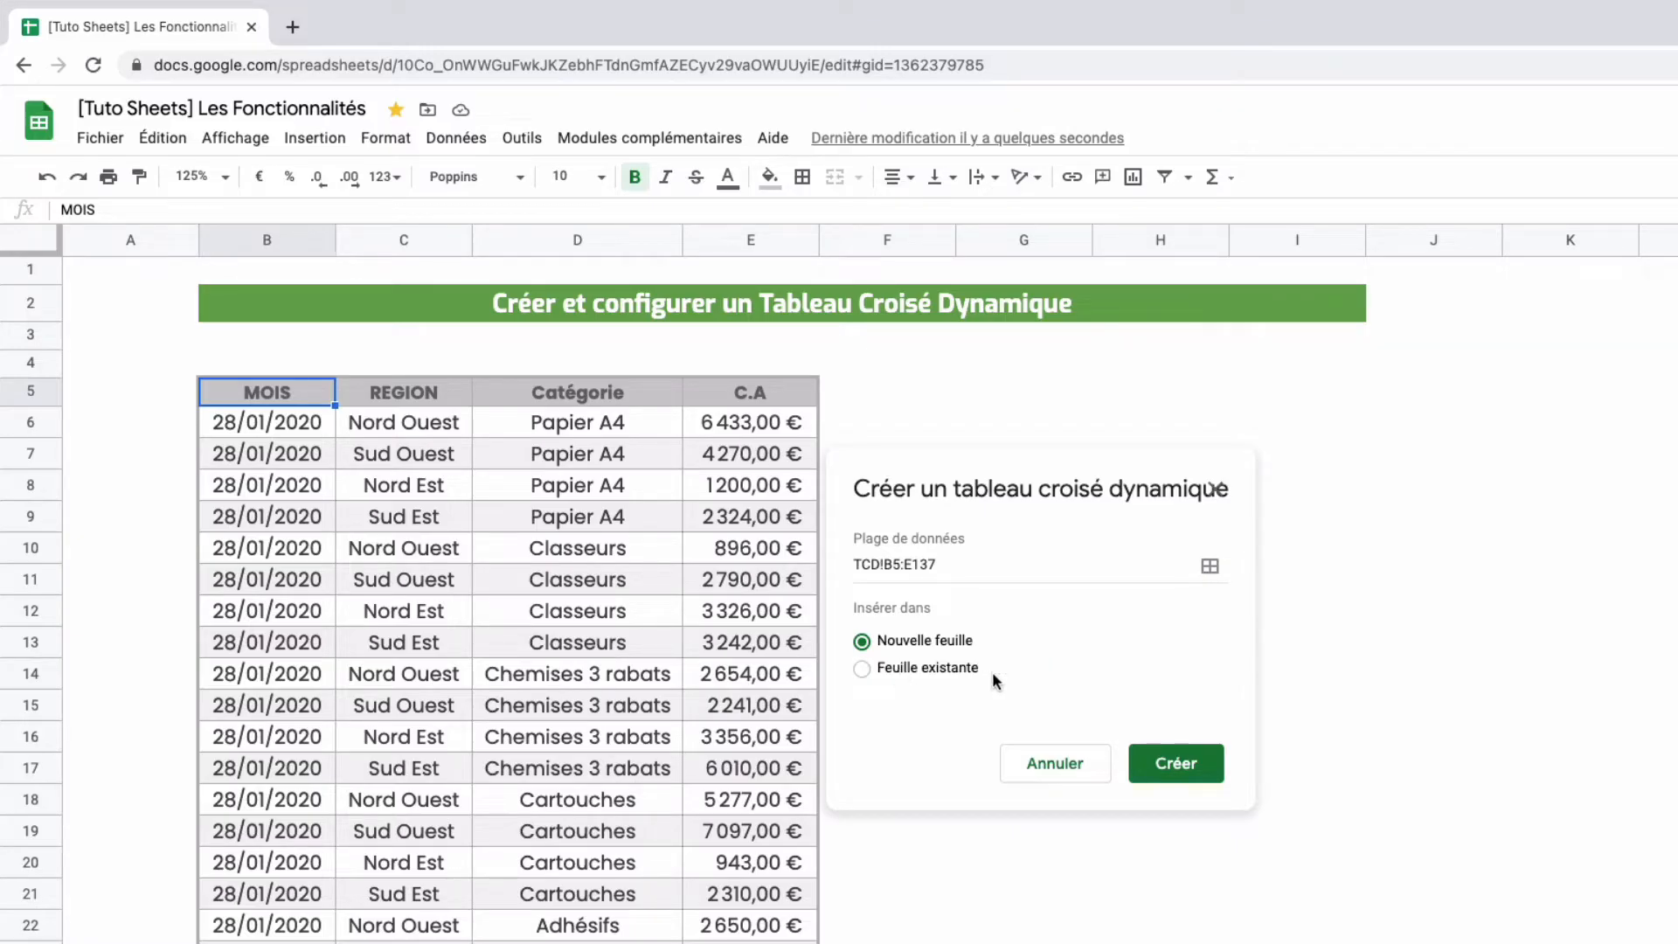
{"action": "left_click", "coordinate": [1152, 777]}
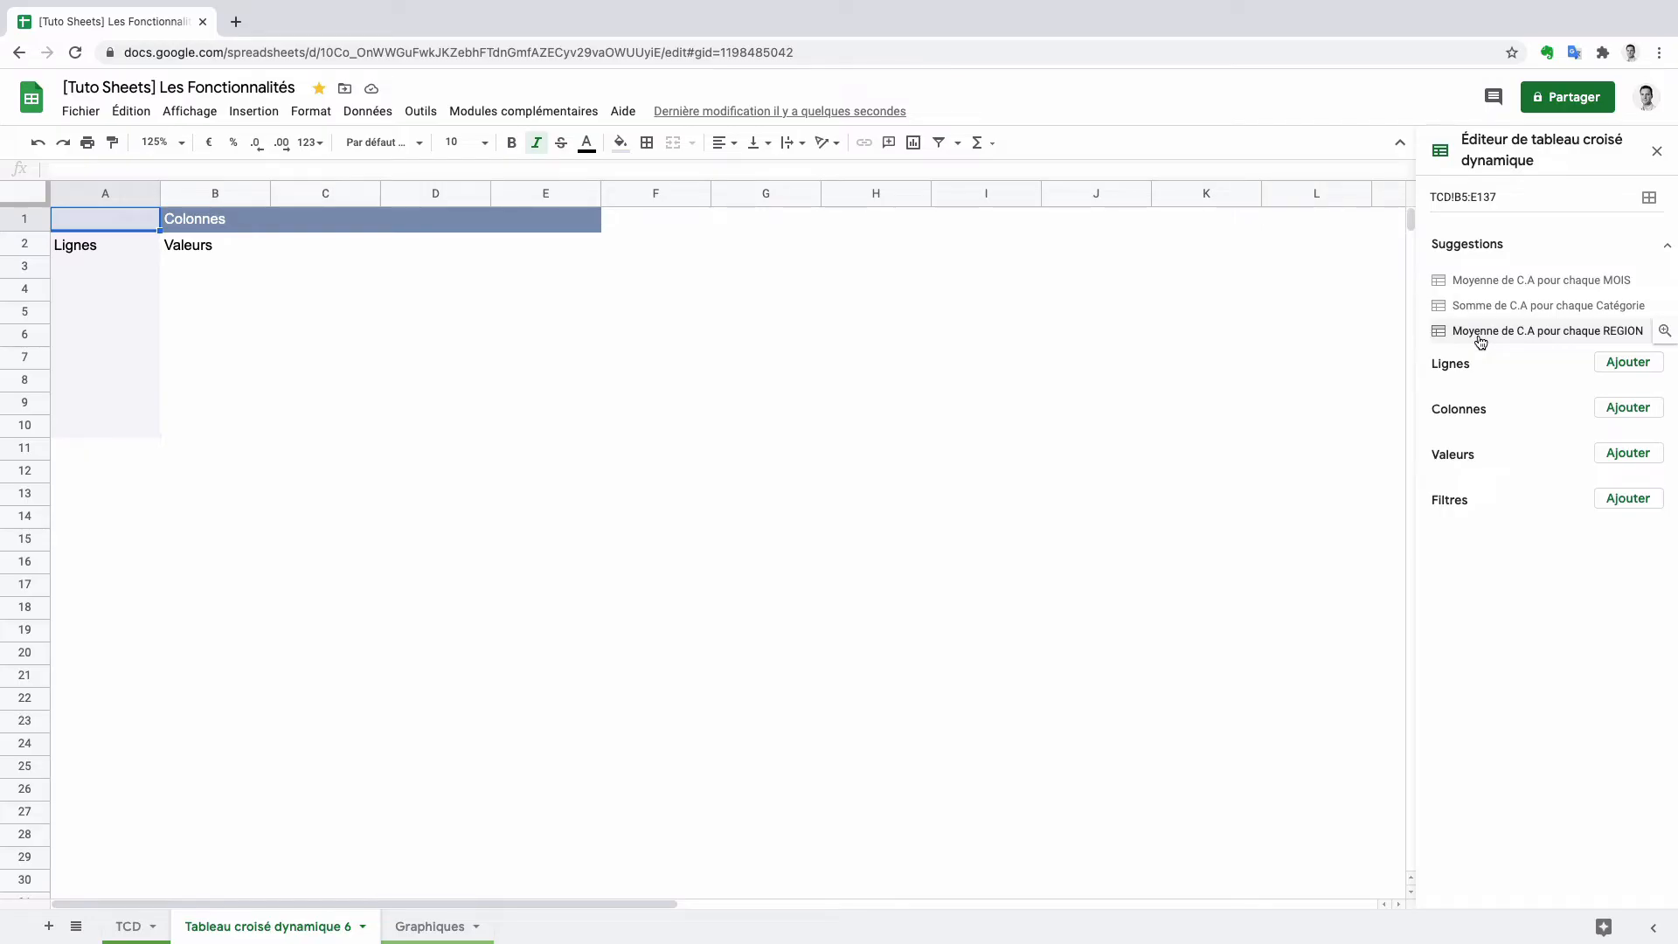
- Add C.A as a pivot table value, summarized with SUM and shown in the default display mode
{"action": "left_click", "coordinate": [128, 924]}
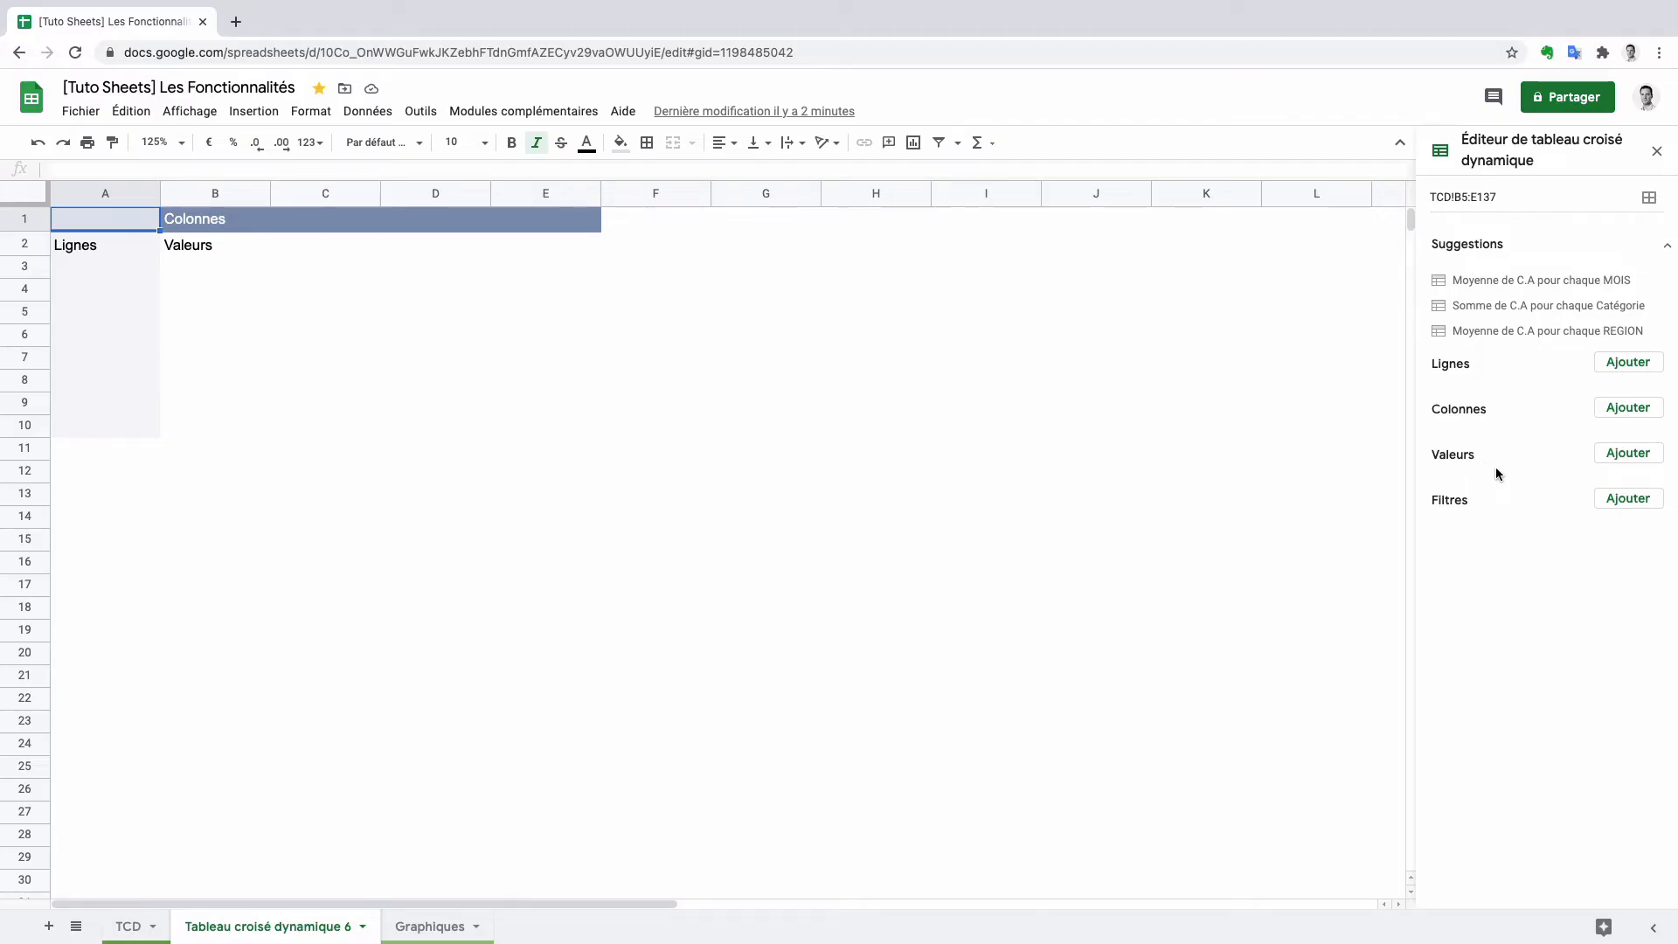
{"action": "left_click", "coordinate": [1611, 460]}
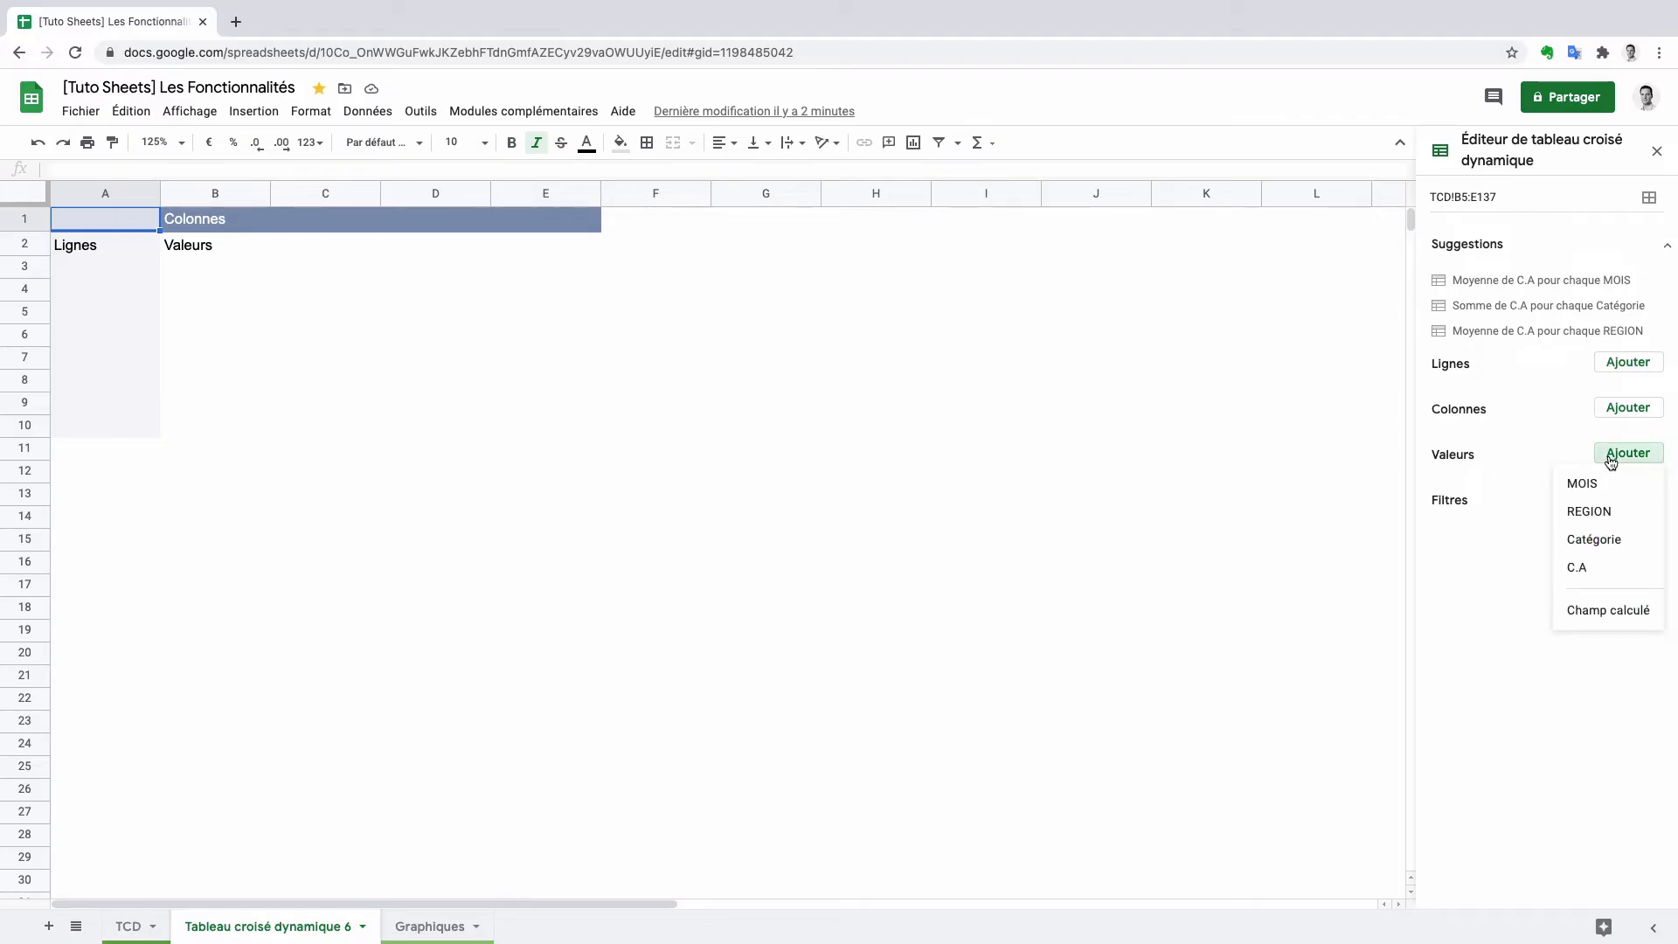
{"action": "left_click", "coordinate": [1608, 570]}
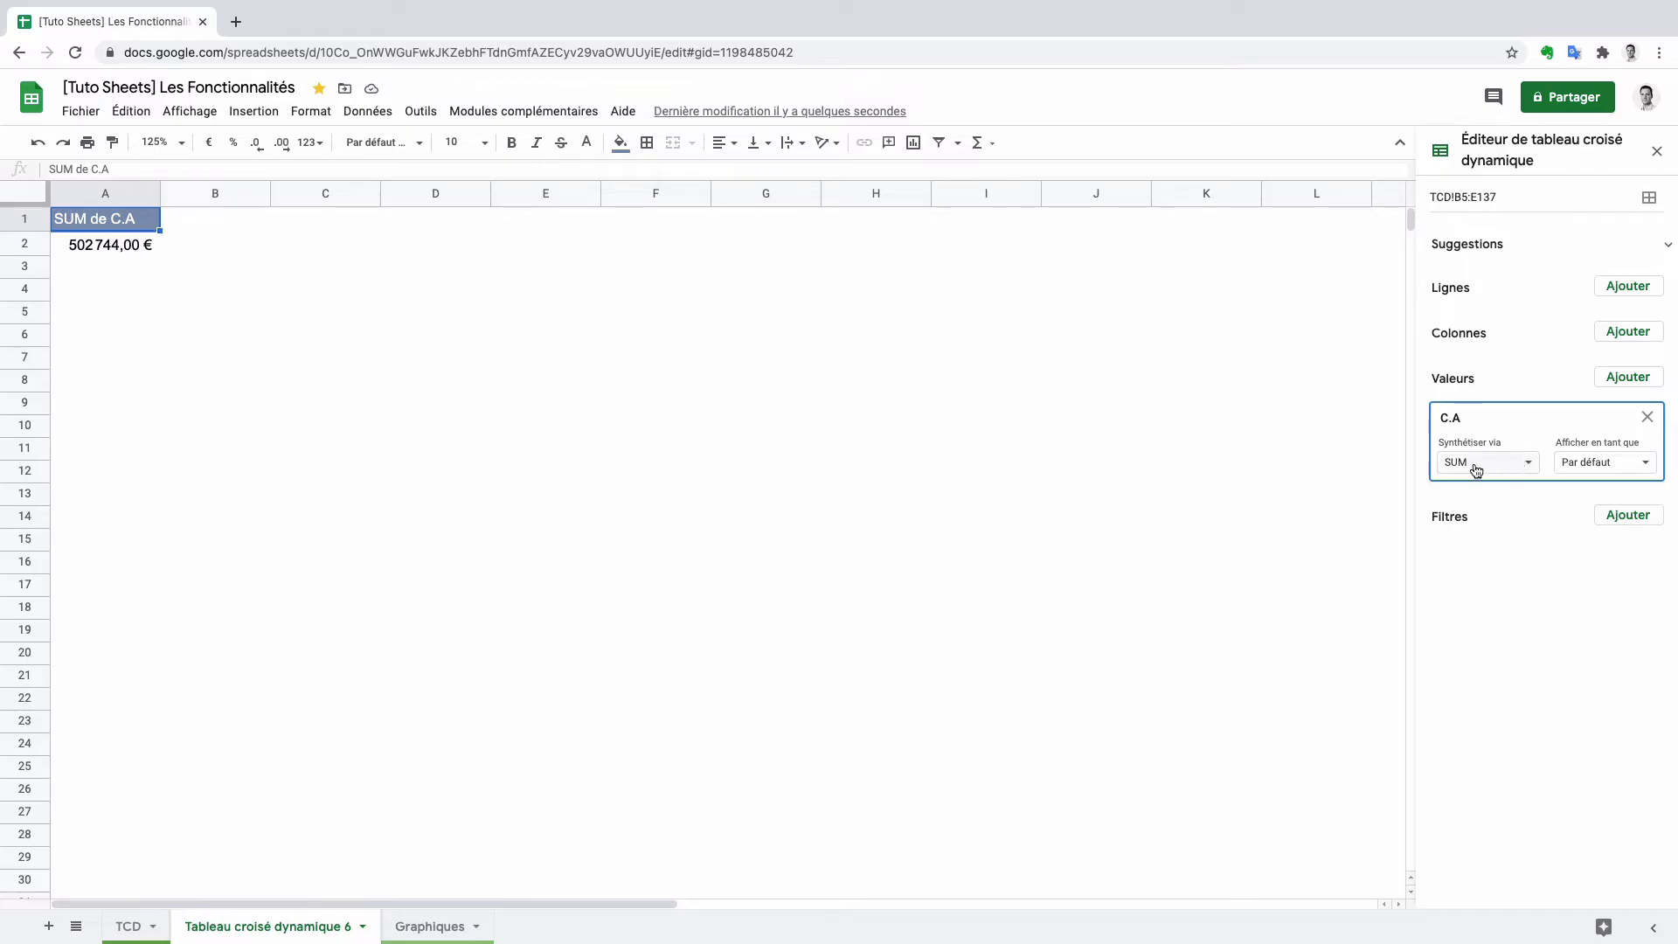
{"action": "left_click", "coordinate": [1627, 465]}
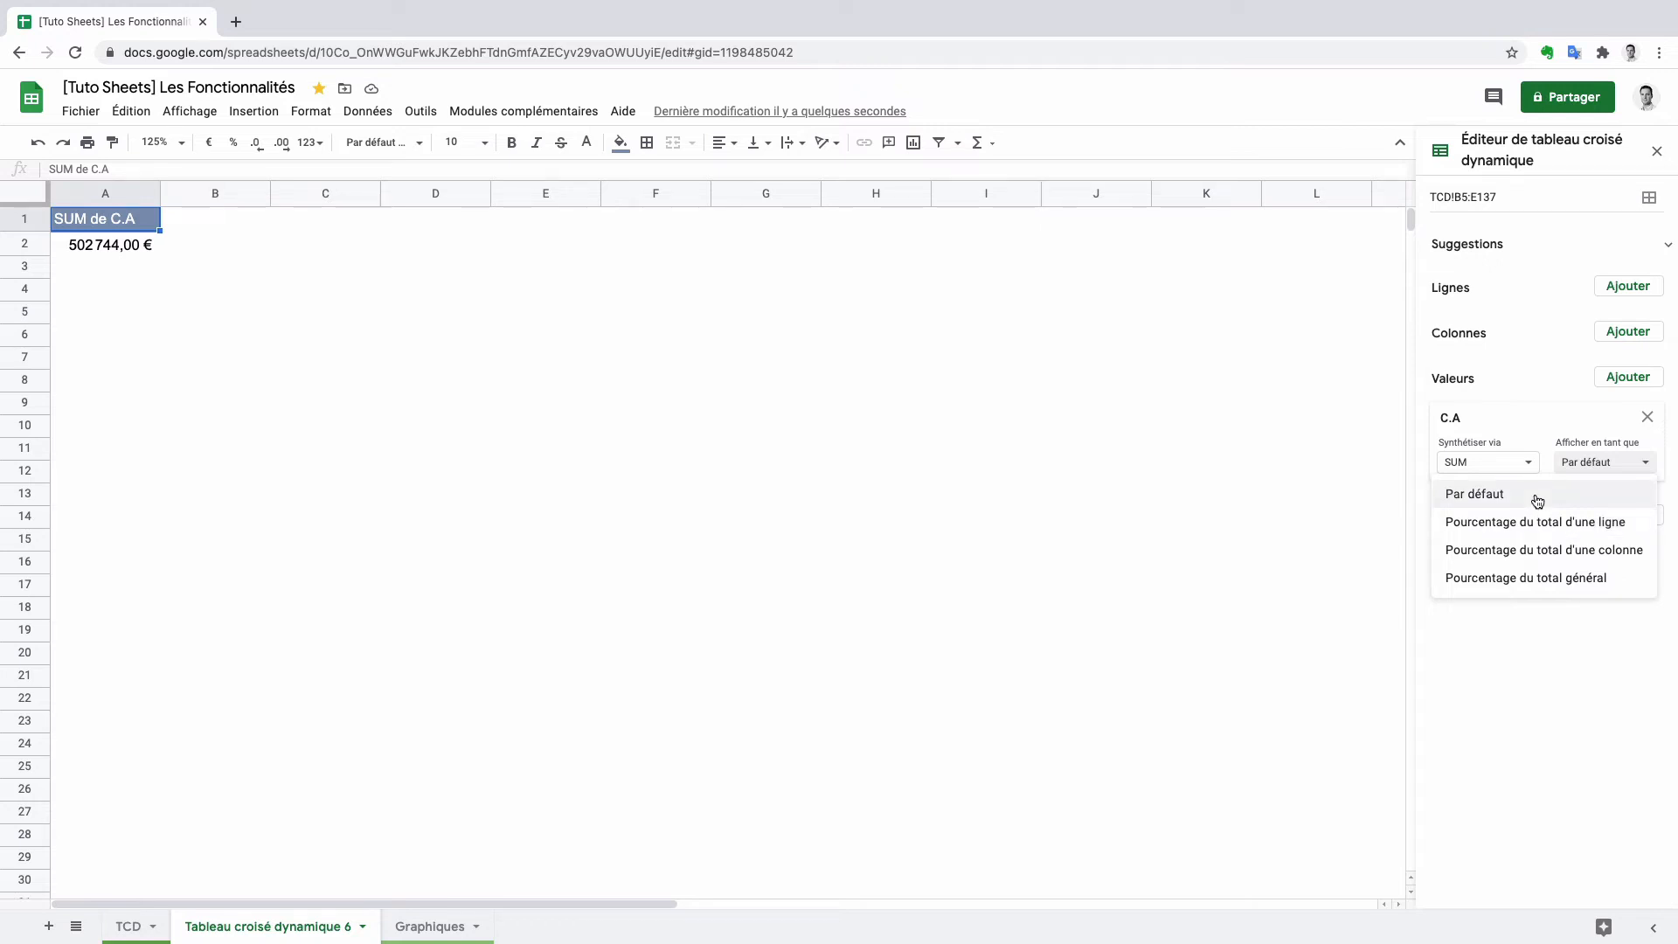
{"action": "left_click", "coordinate": [1538, 659]}
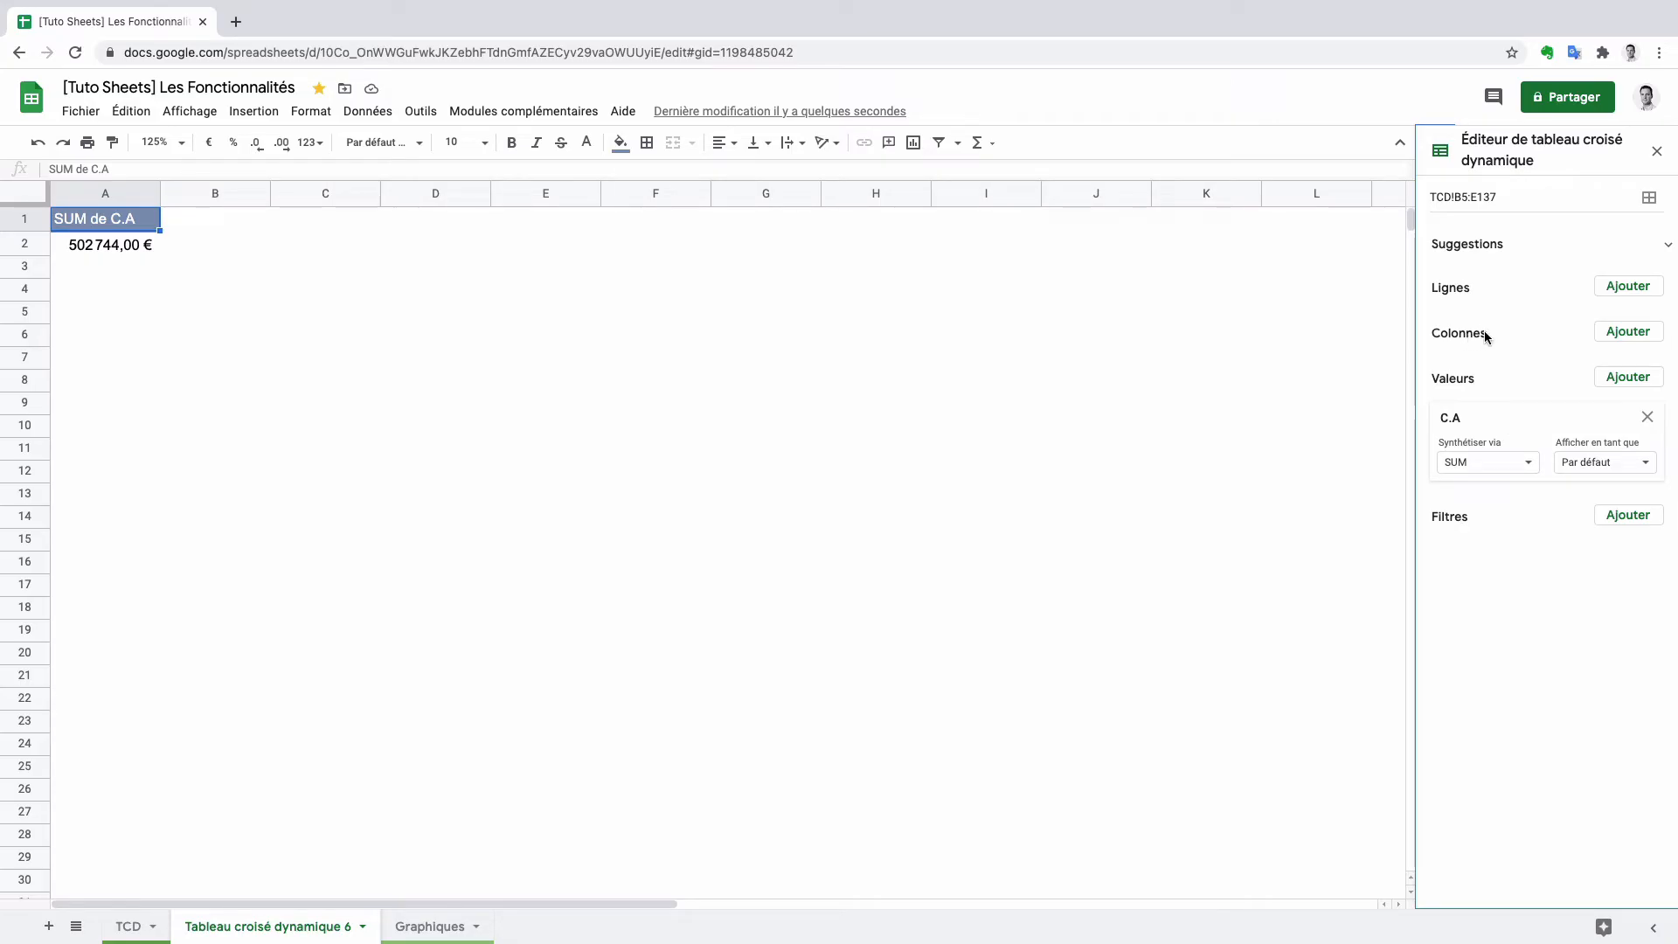
- Add Catégorie and MOIS as row fields of the pivot table, in that order
{"action": "left_click", "coordinate": [1627, 288]}
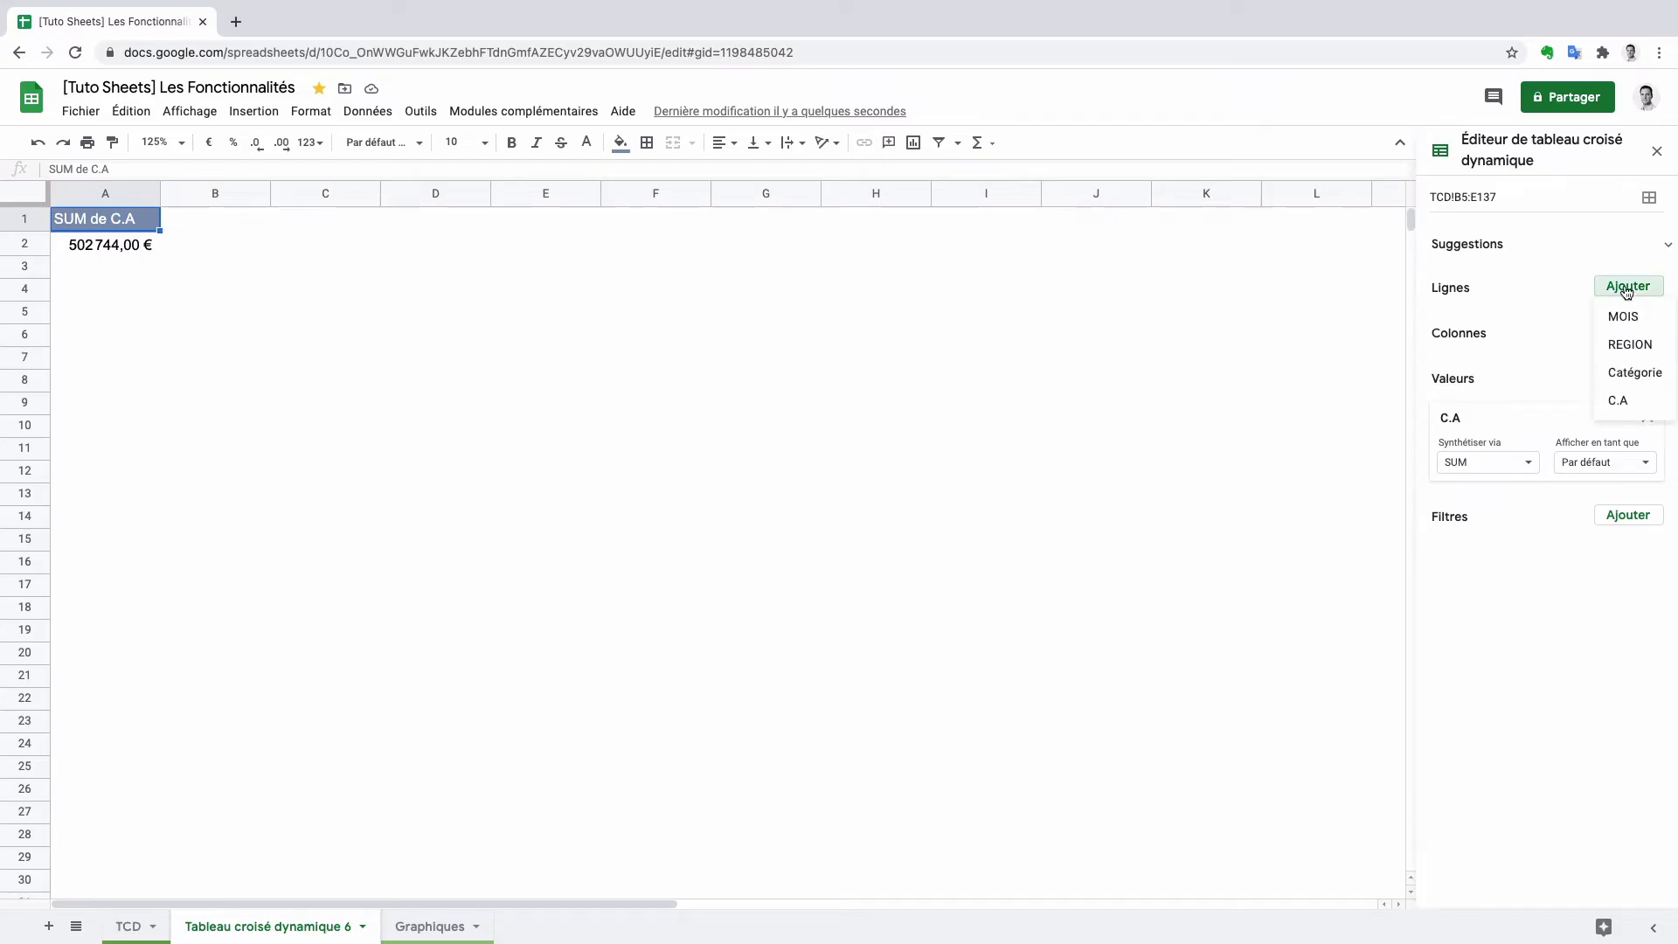
{"action": "left_click", "coordinate": [1649, 374]}
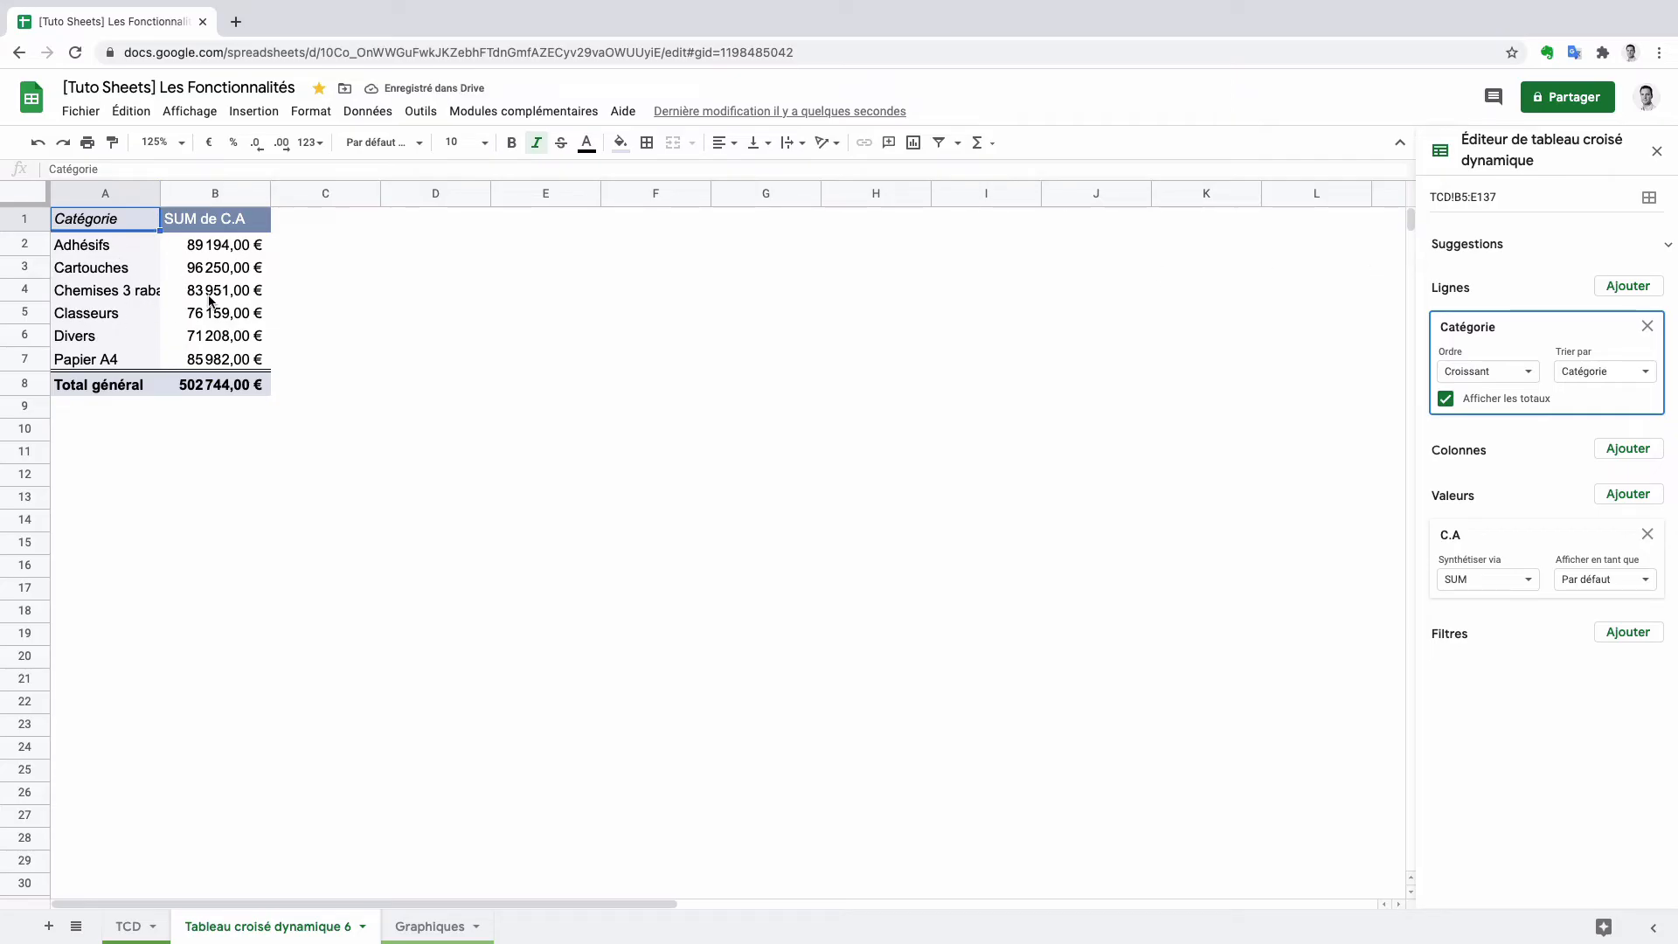
{"action": "left_click", "coordinate": [1621, 294]}
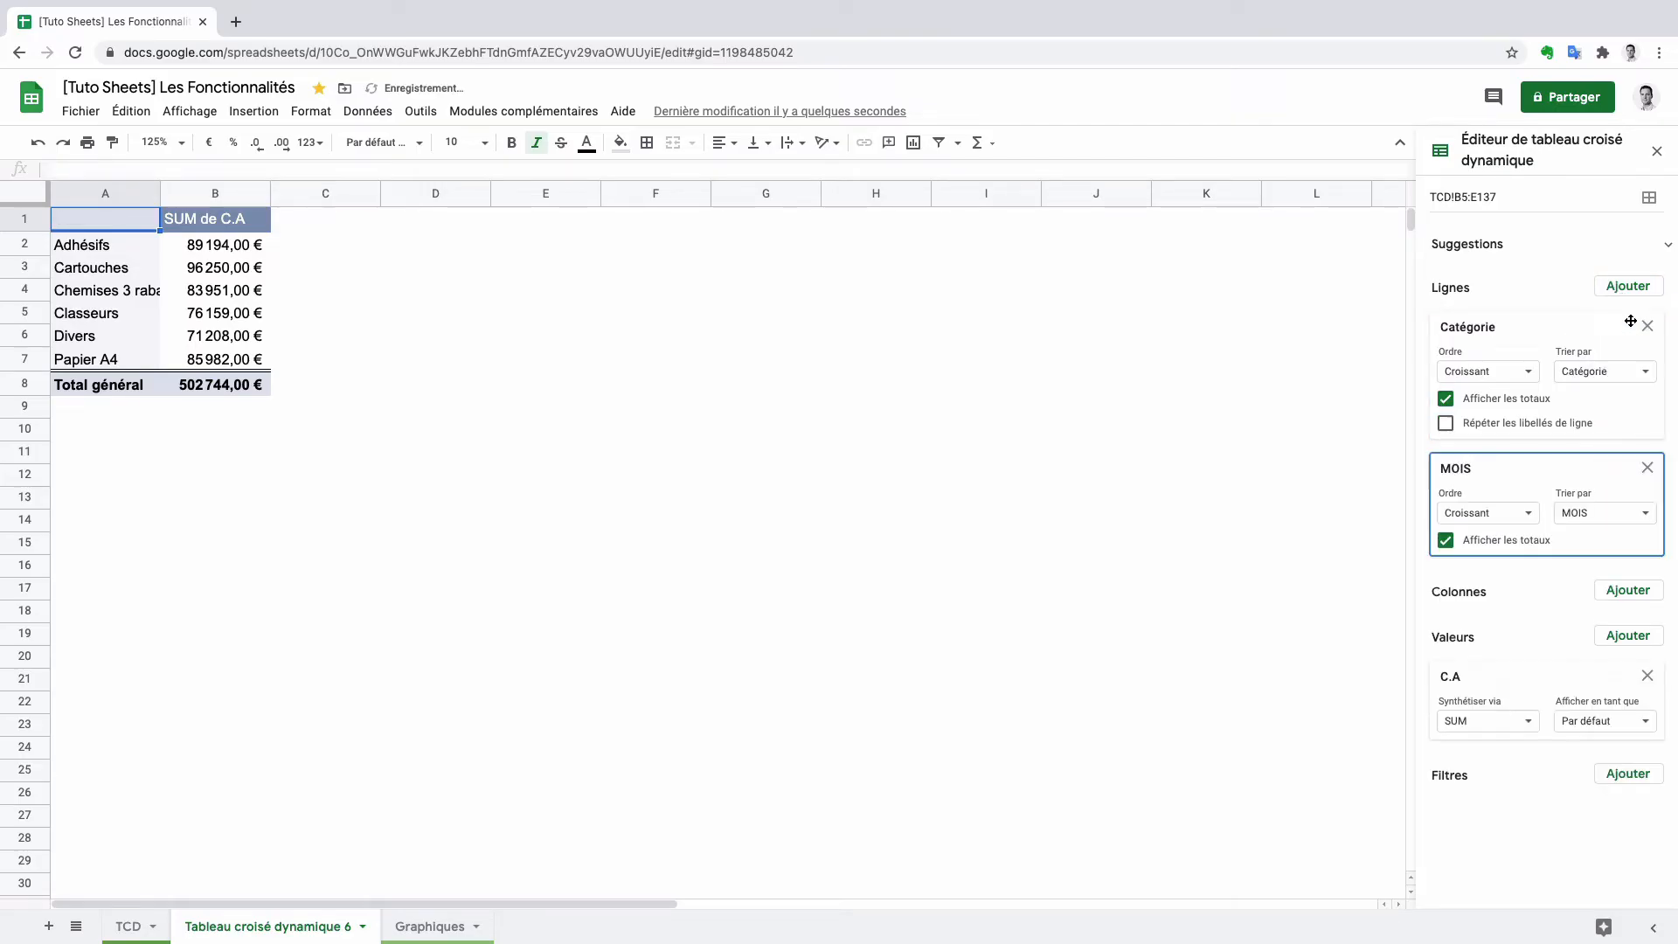
{"action": "left_click", "coordinate": [1629, 320]}
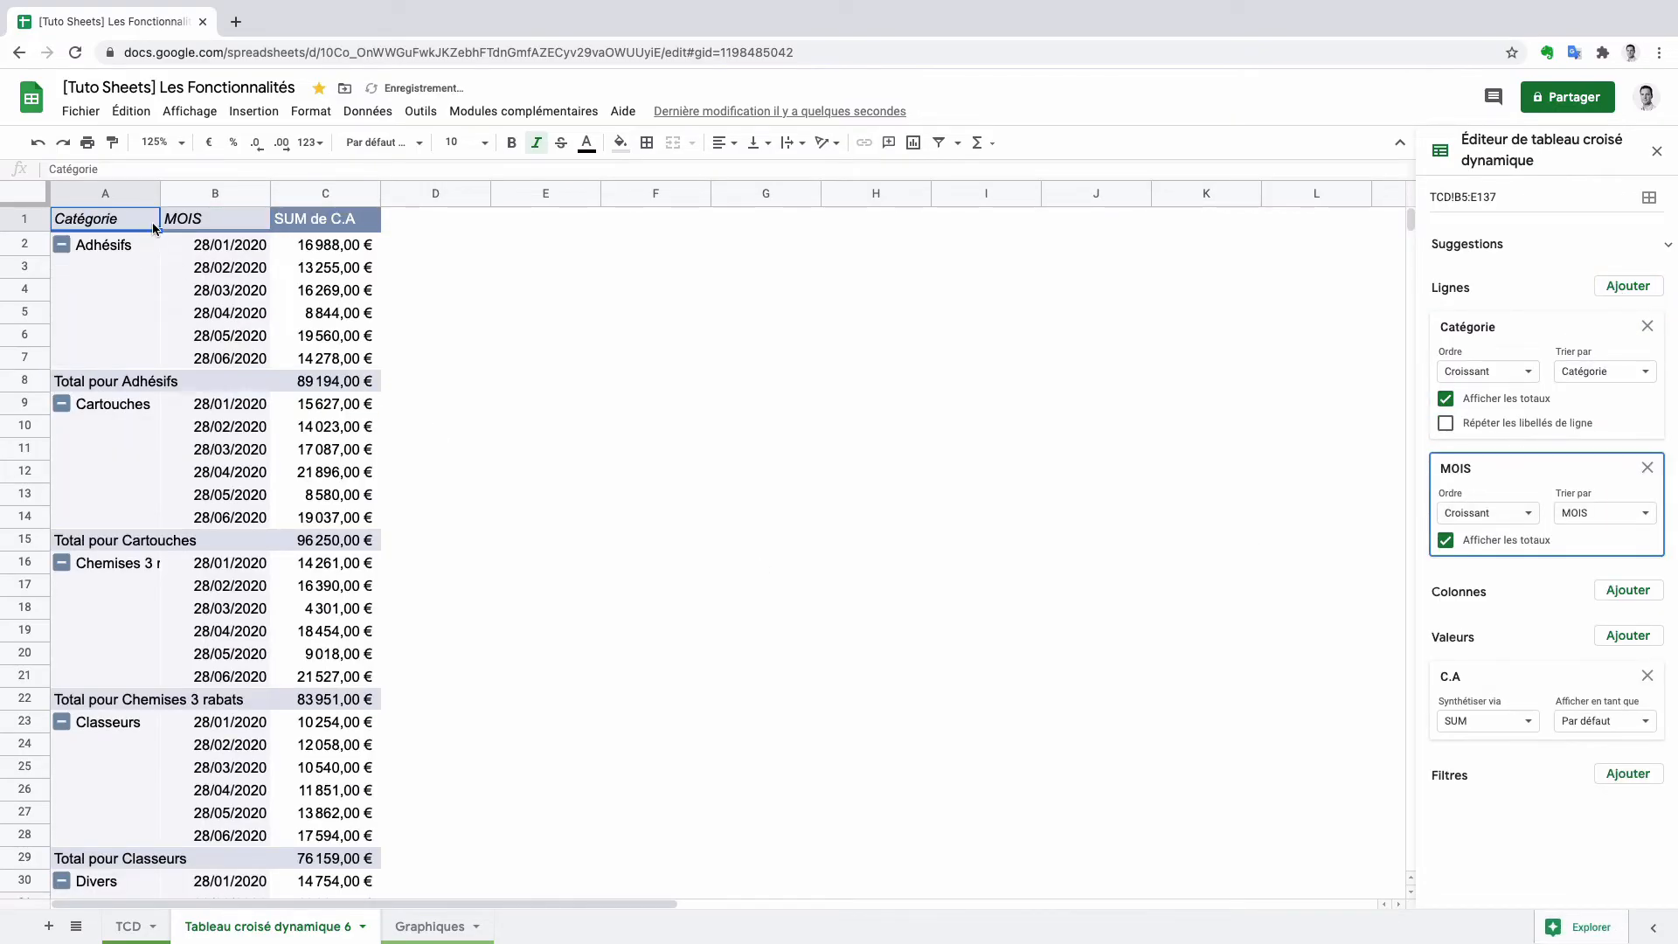
- Widen column A to fit the category names and move the MOIS field from the rows to the columns
{"action": "left_click_drag", "start_coordinate": [160, 194], "coordinate": [204, 198]}
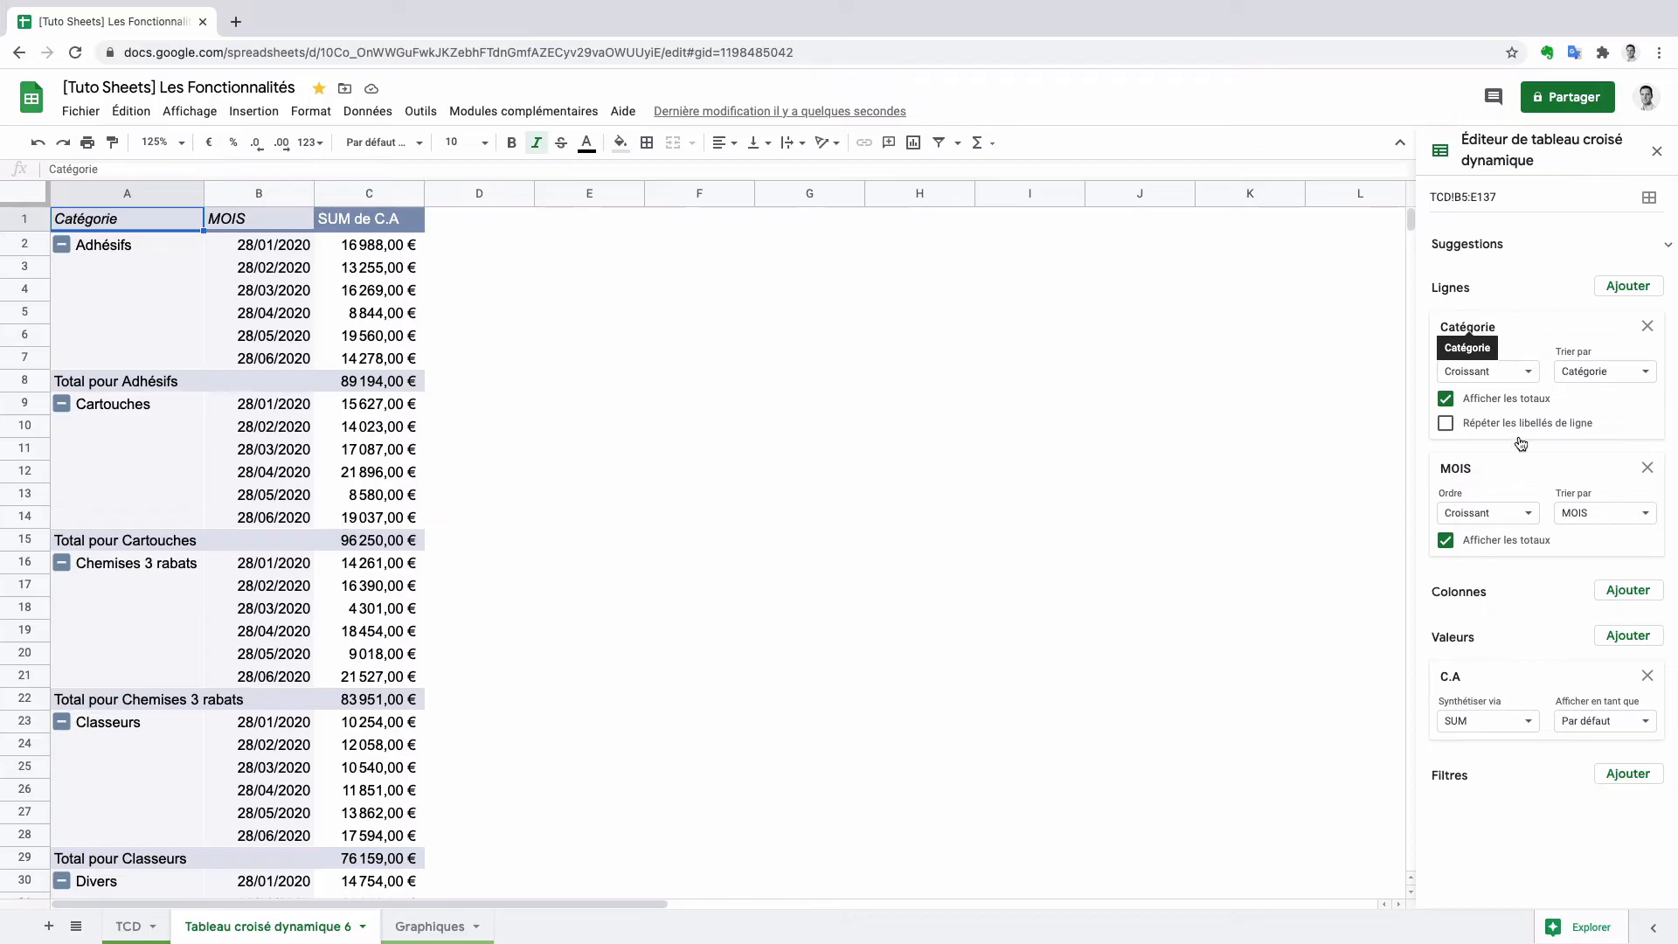
{"action": "left_click_drag", "start_coordinate": [1516, 463], "coordinate": [1518, 525]}
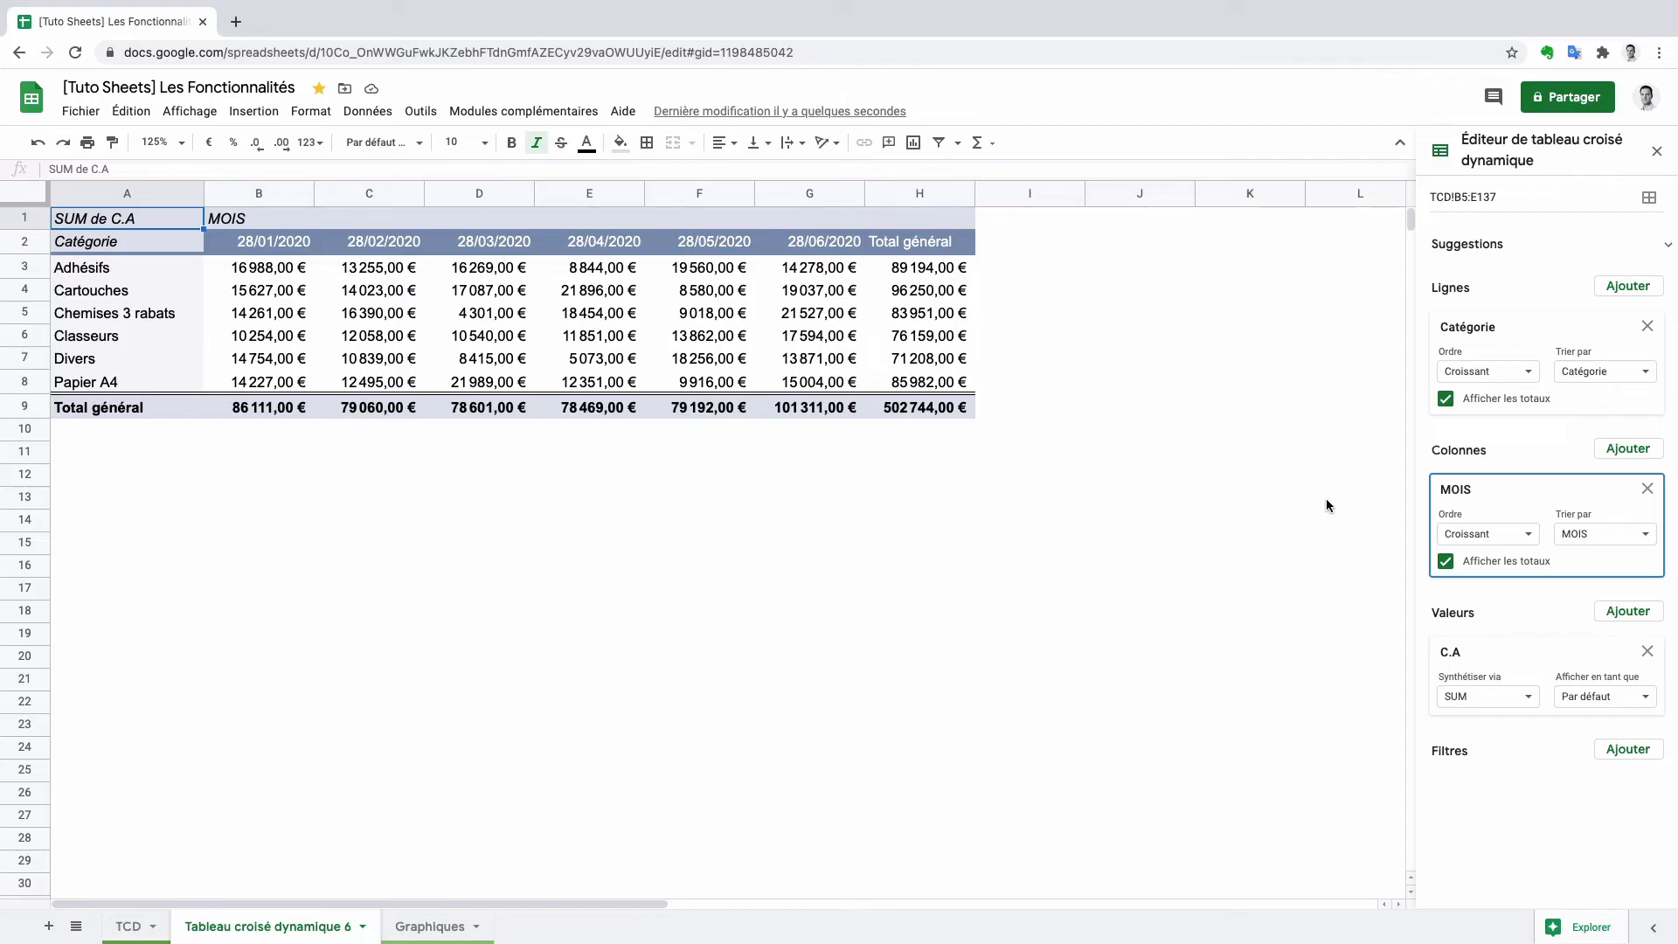
- Add REGION as a second row field under Catégorie
{"action": "left_click", "coordinate": [1628, 288]}
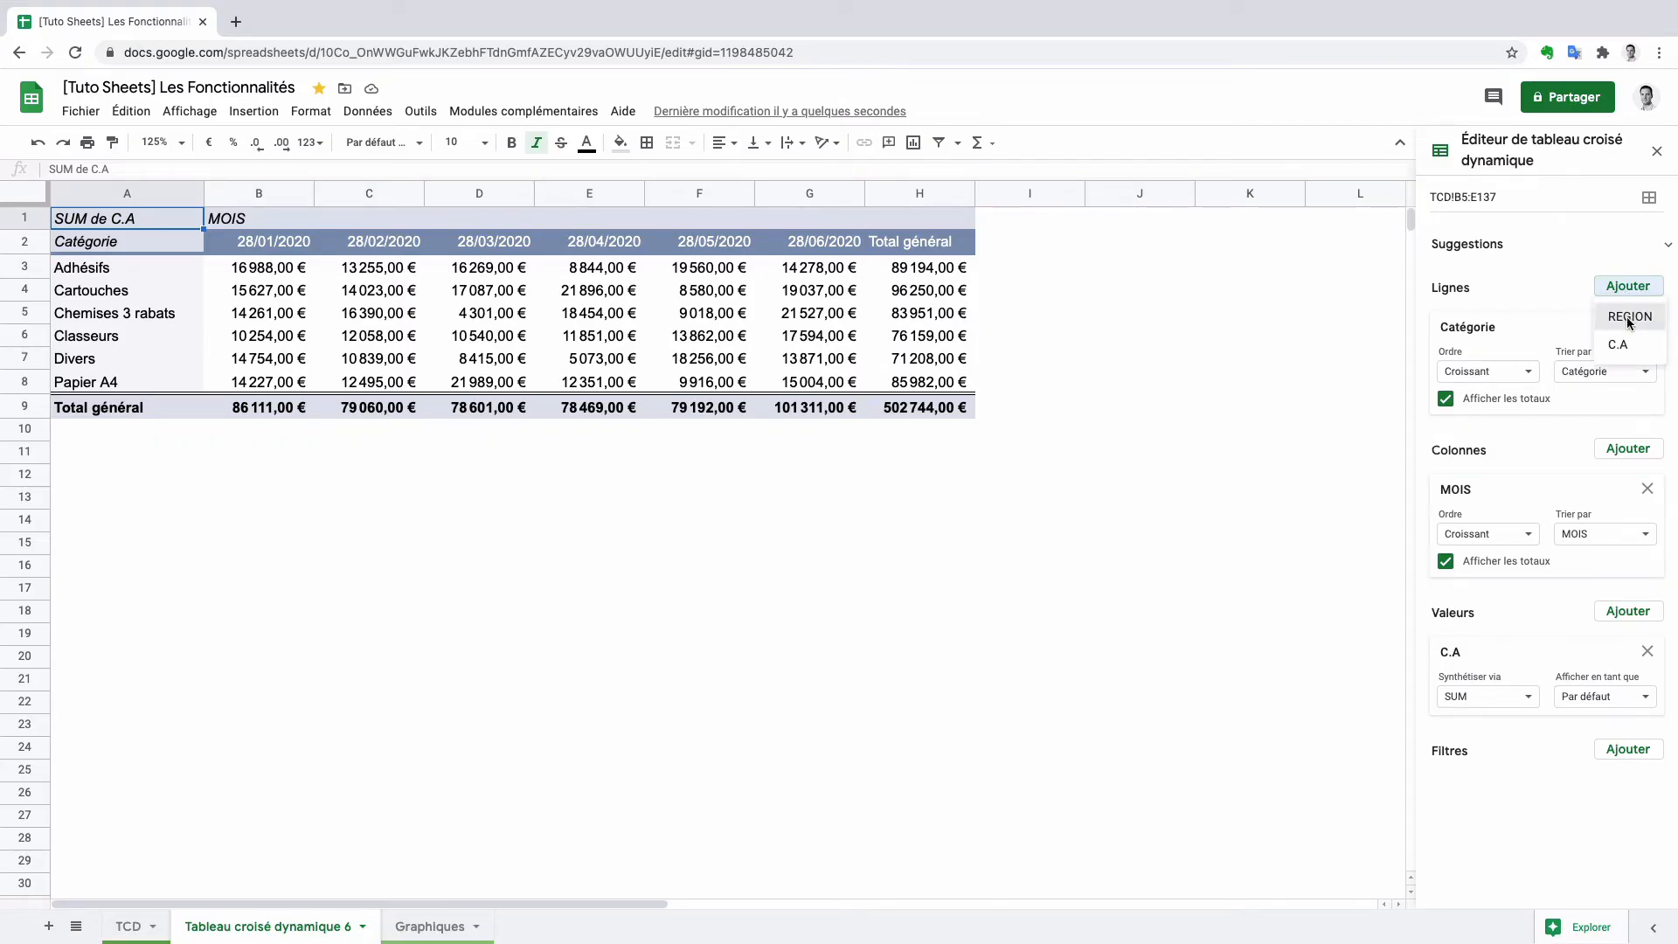
{"action": "left_click", "coordinate": [1627, 319]}
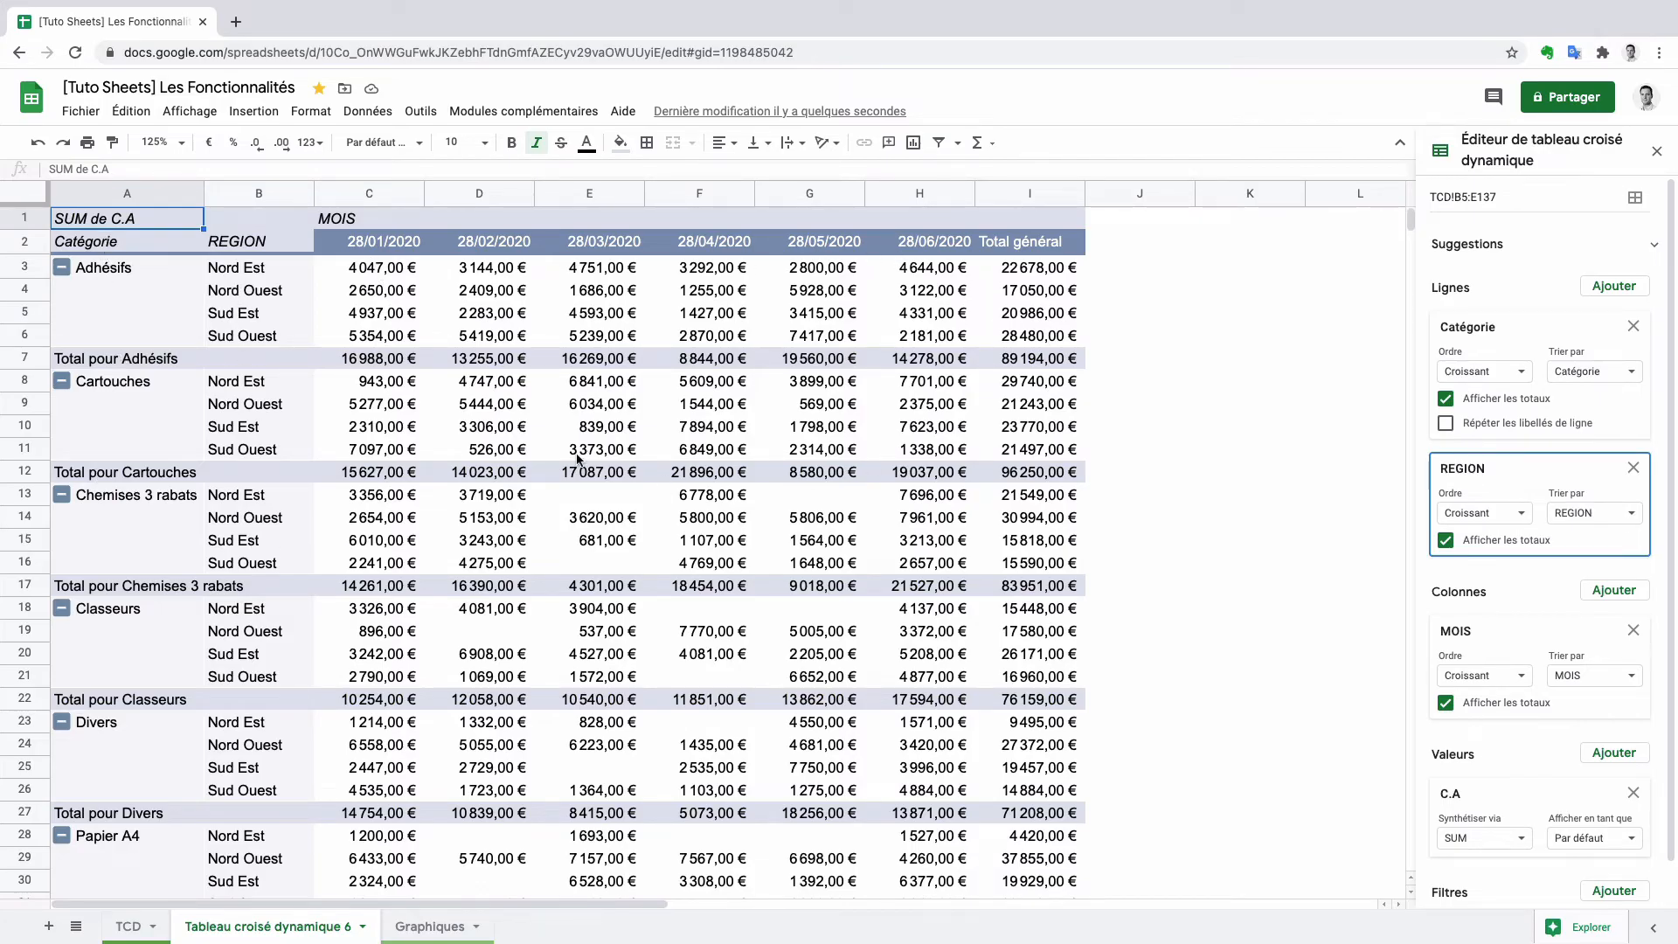
{"action": "key", "text": "Delete"}
- Collapse and re-expand the Adhésifs and Cartouches groups, and remove REGION from the row fields
{"action": "left_click", "coordinate": [63, 270]}
{"action": "left_click", "coordinate": [61, 268]}
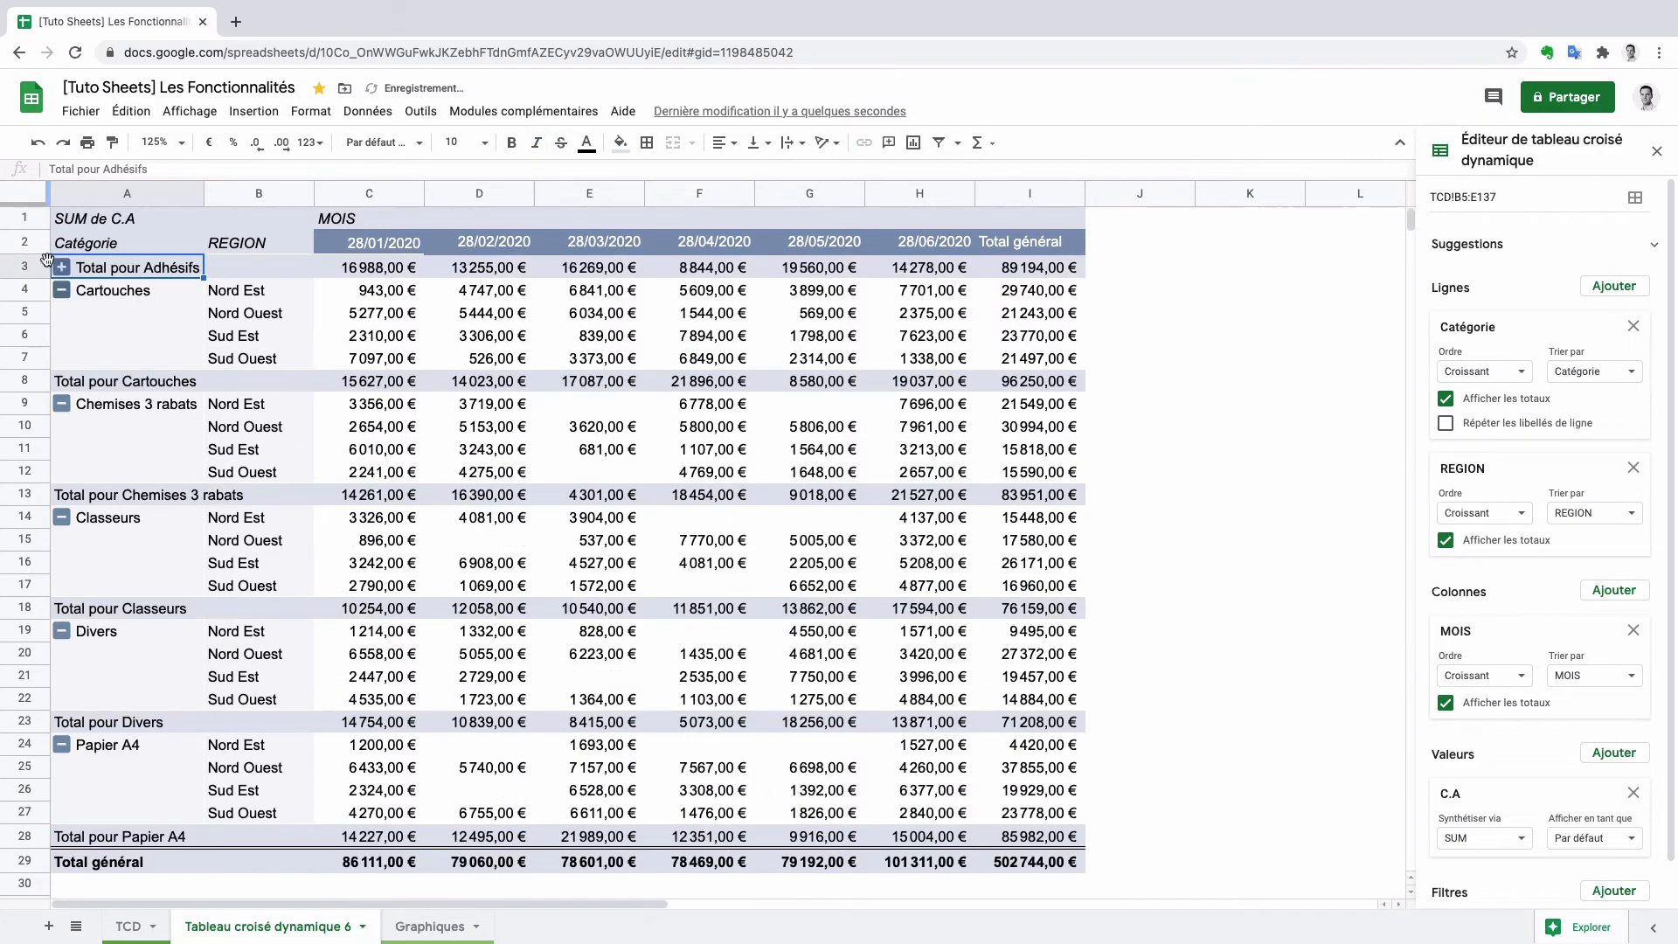
{"action": "left_click", "coordinate": [62, 290]}
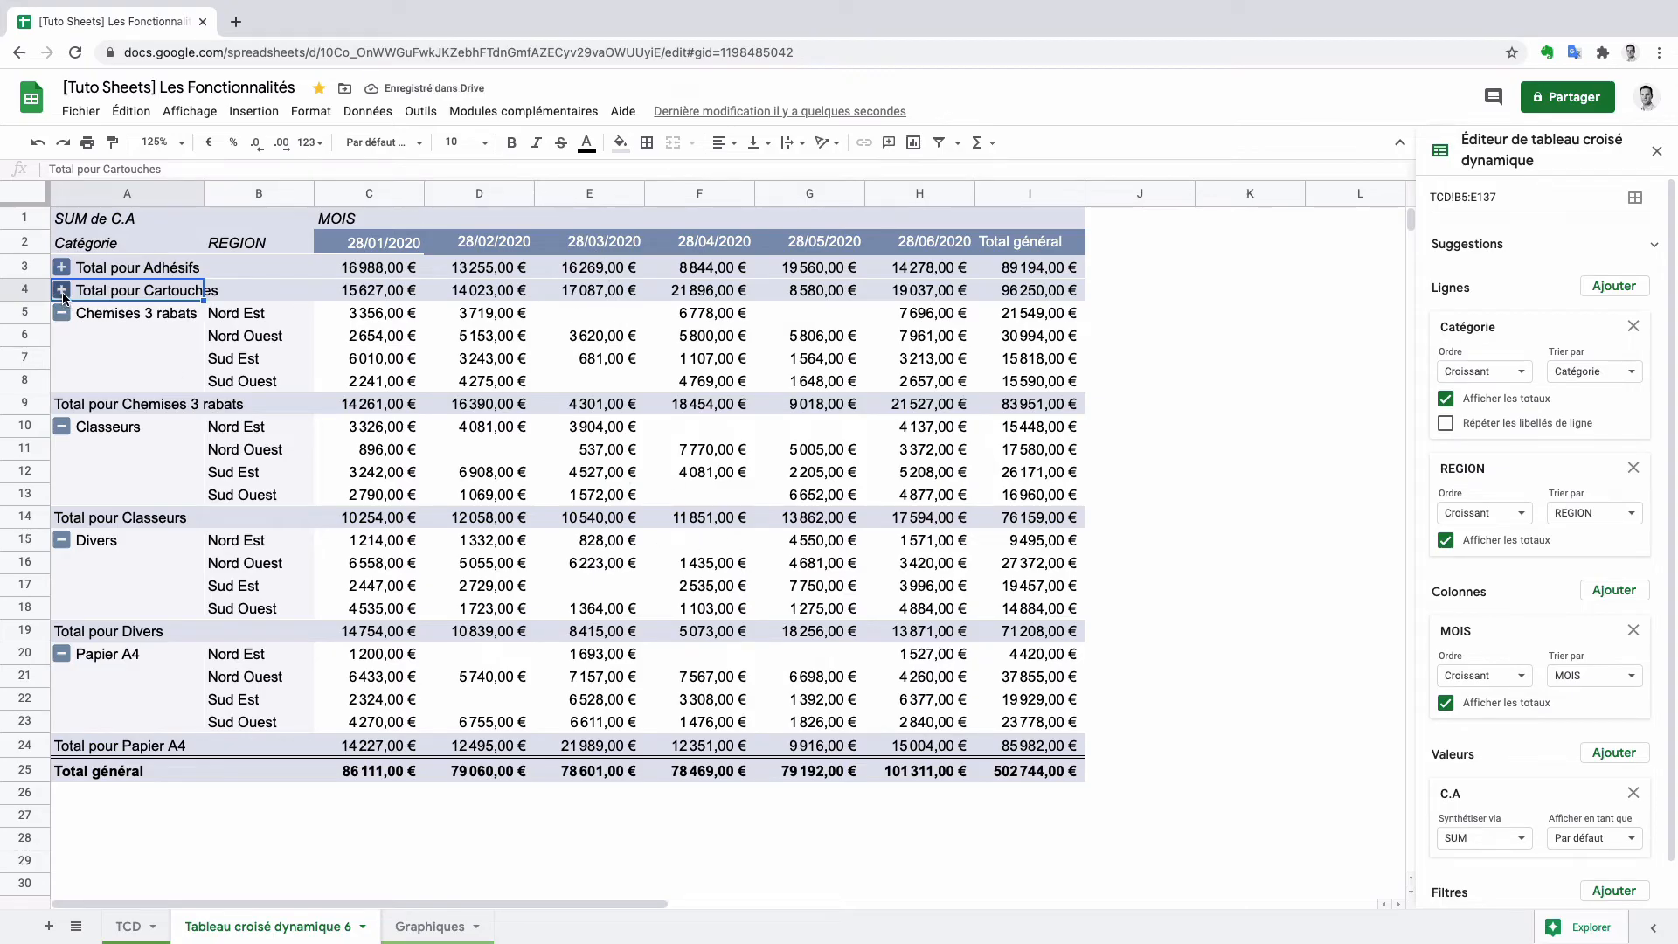
{"action": "left_click", "coordinate": [62, 292]}
{"action": "left_click", "coordinate": [61, 275]}
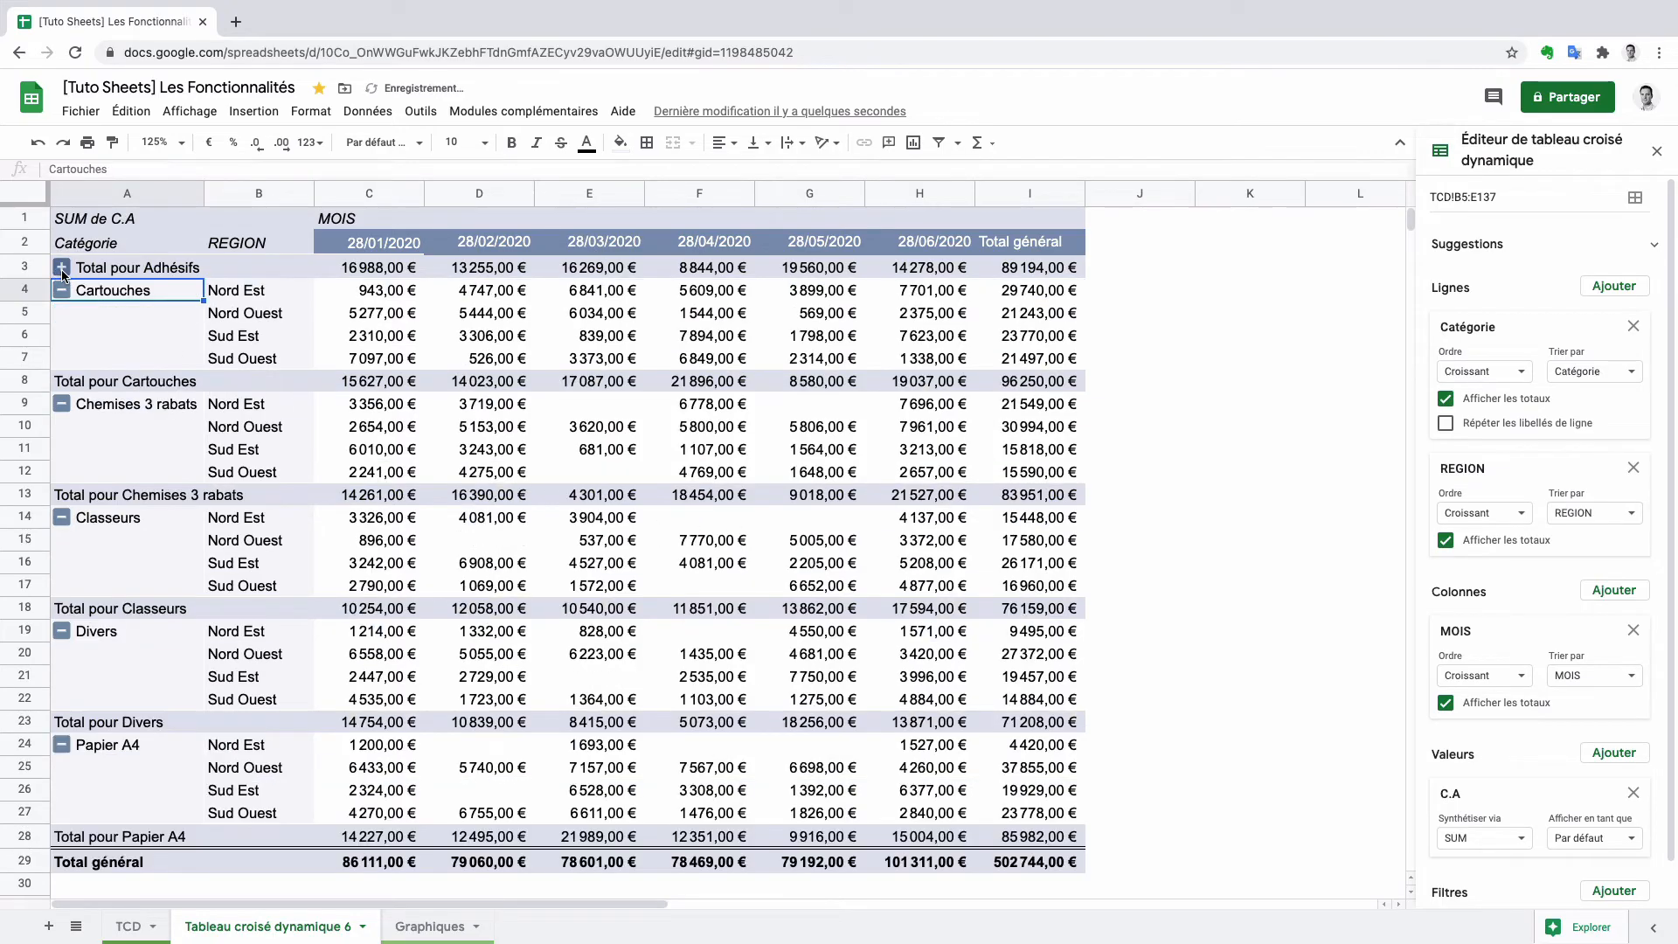
{"action": "left_click", "coordinate": [61, 269]}
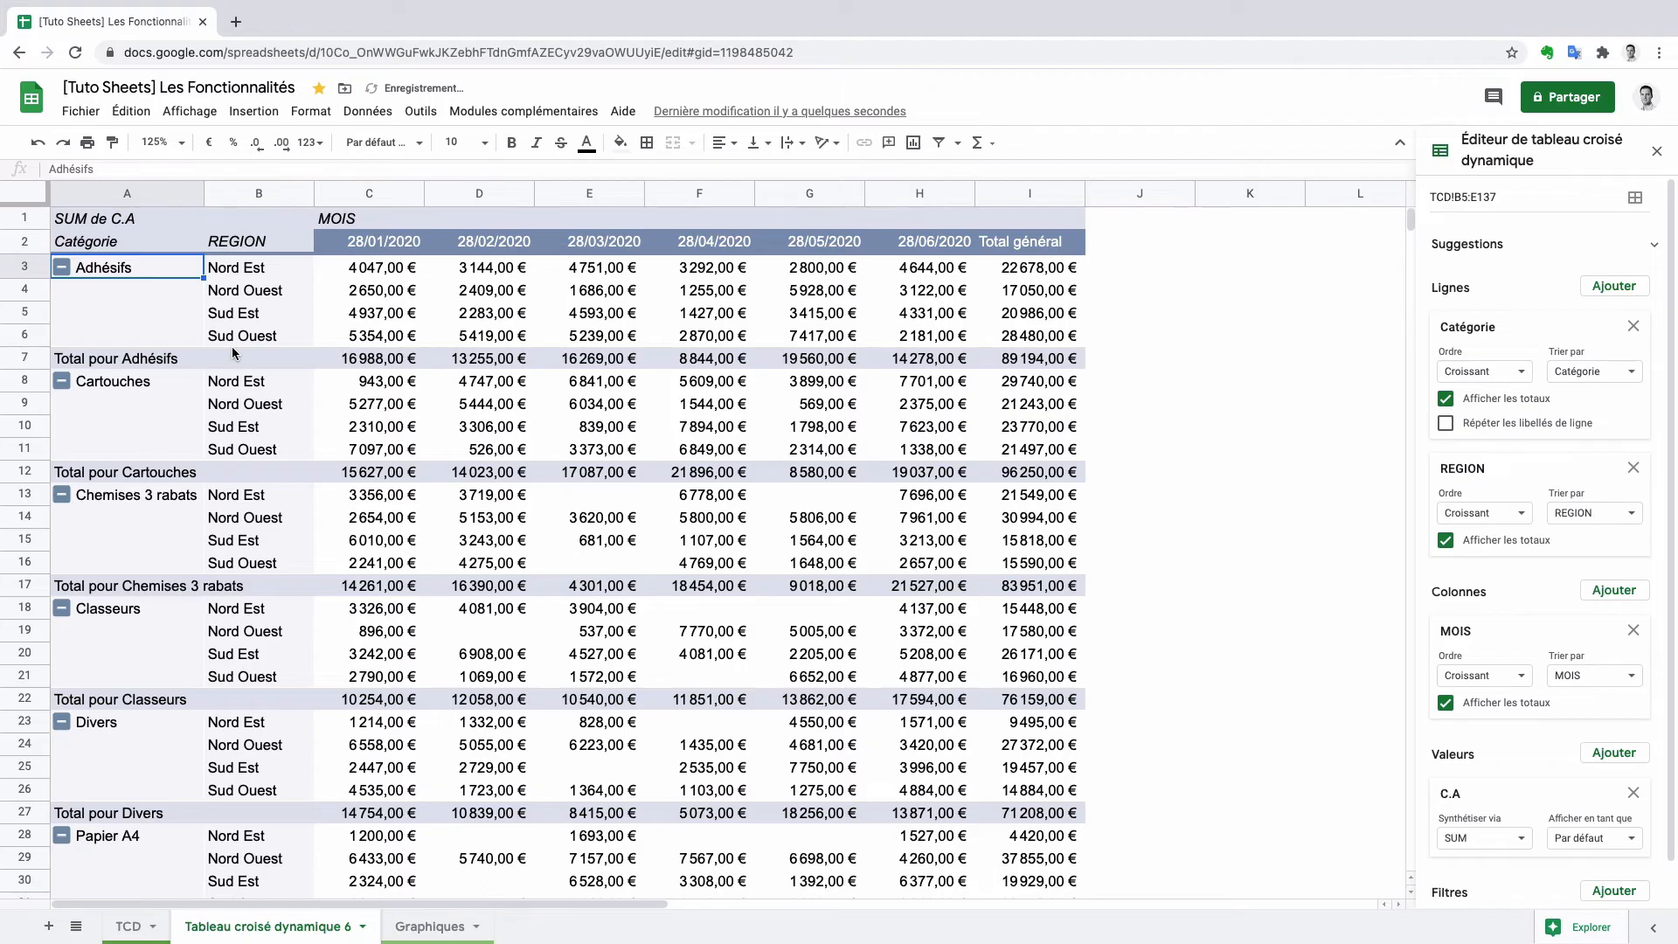
{"action": "left_click", "coordinate": [1634, 468]}
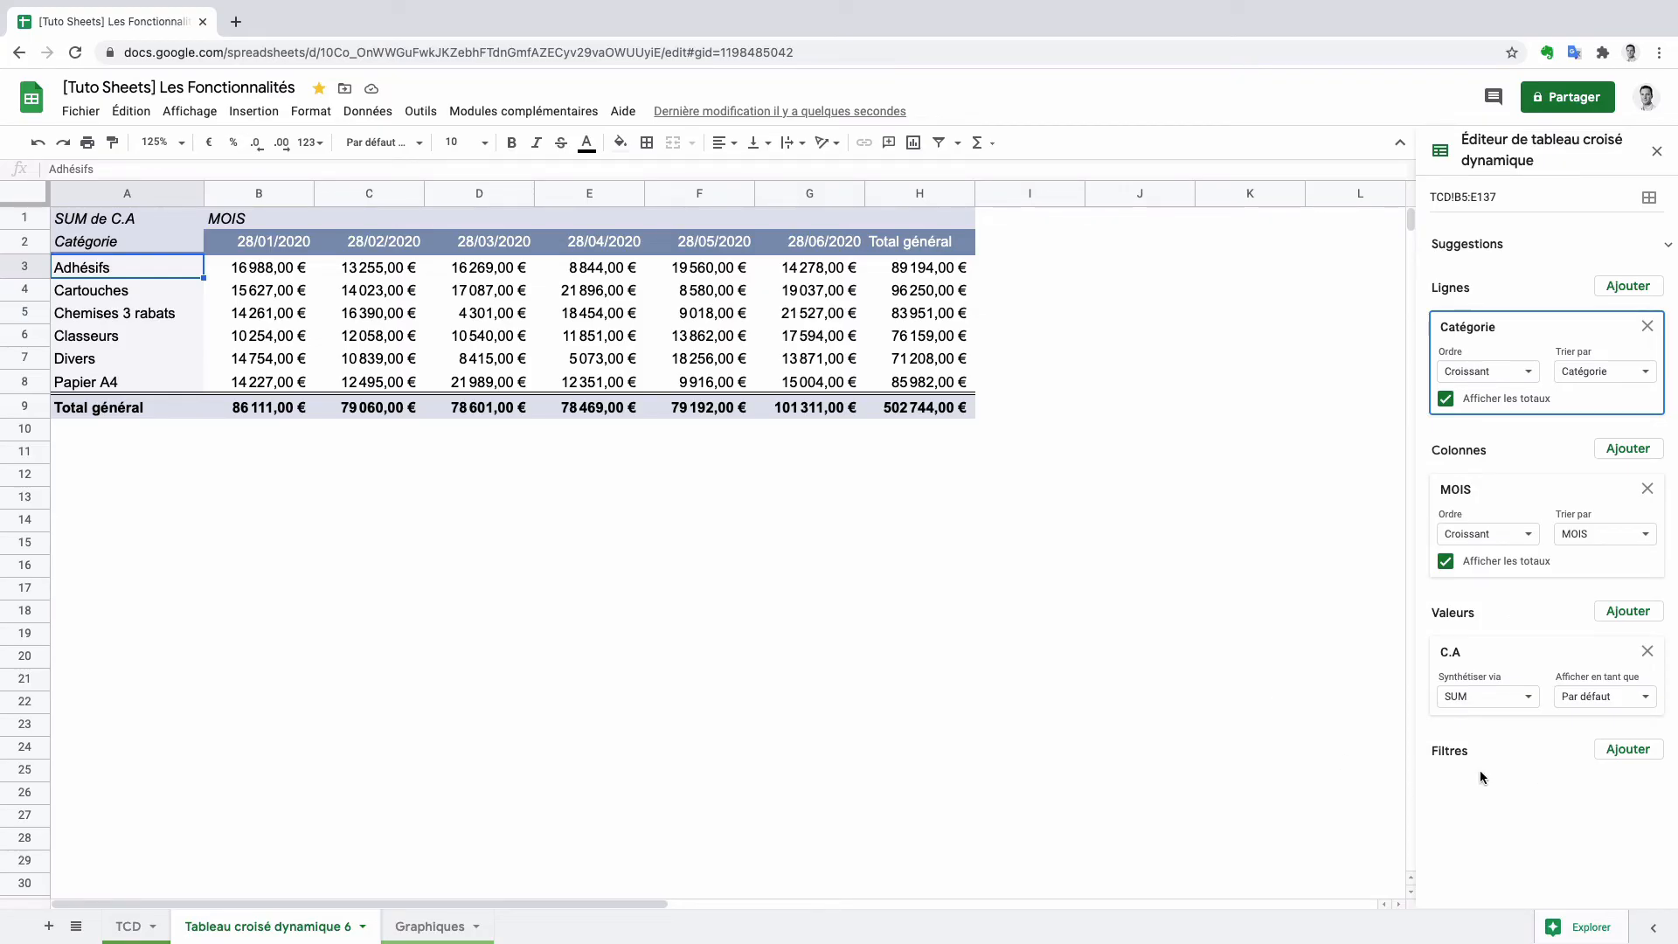
- Add a Catégorie filter to the pivot table that shows only Adhésifs and Cartouches
{"action": "left_click", "coordinate": [1629, 753]}
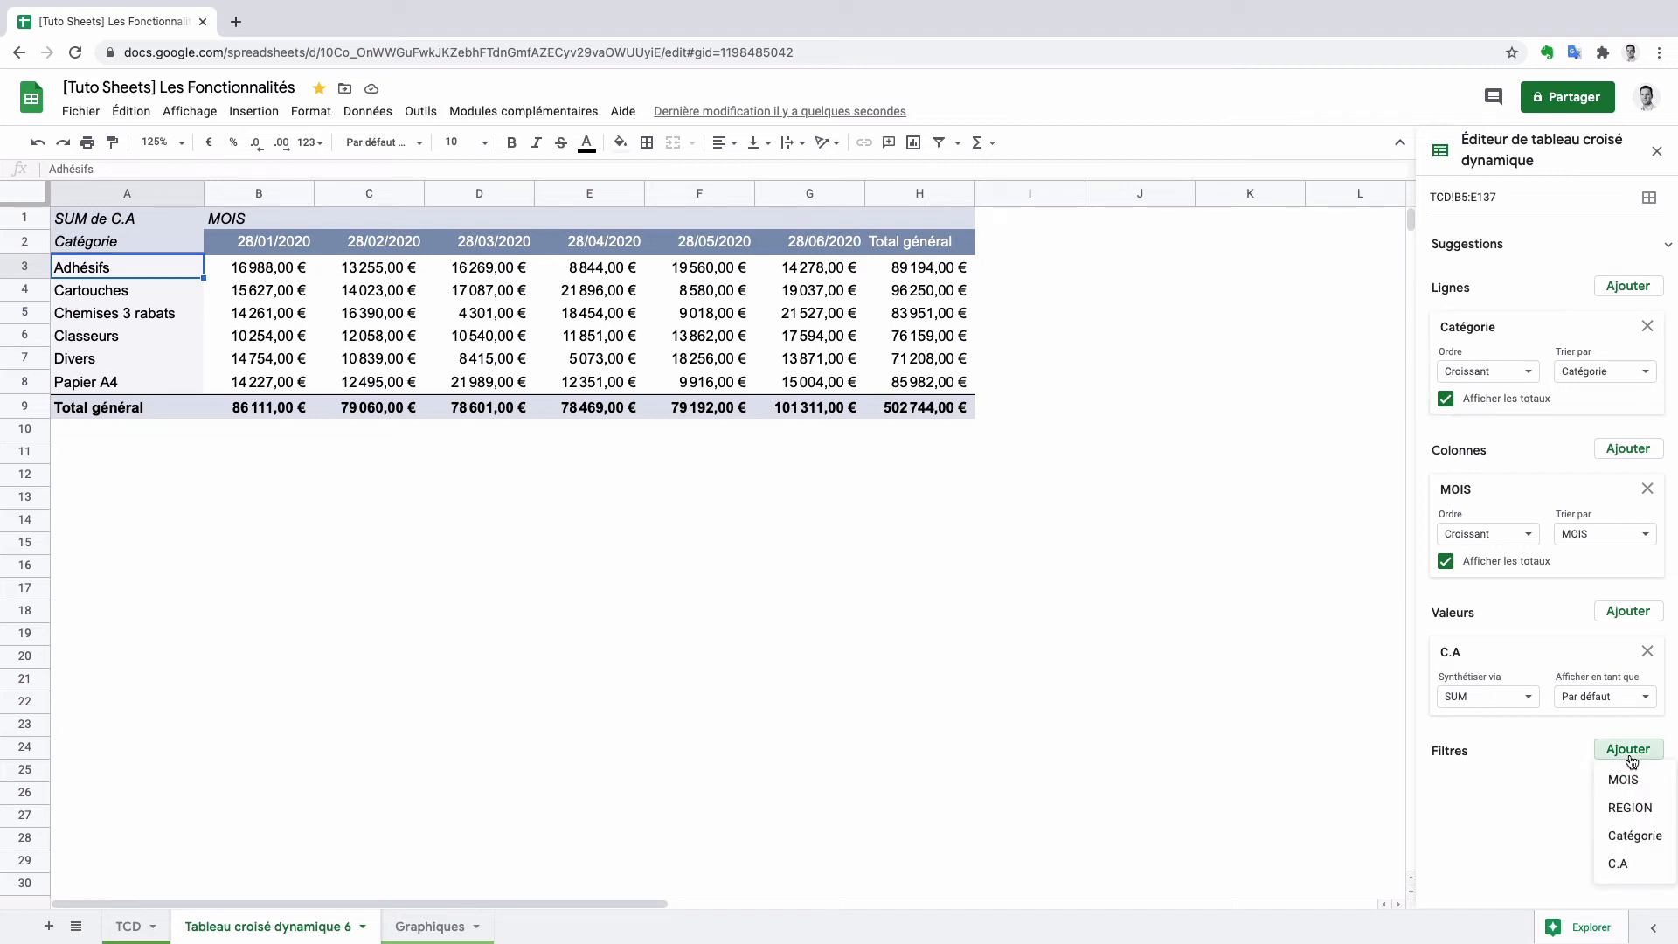
{"action": "left_click", "coordinate": [1631, 837]}
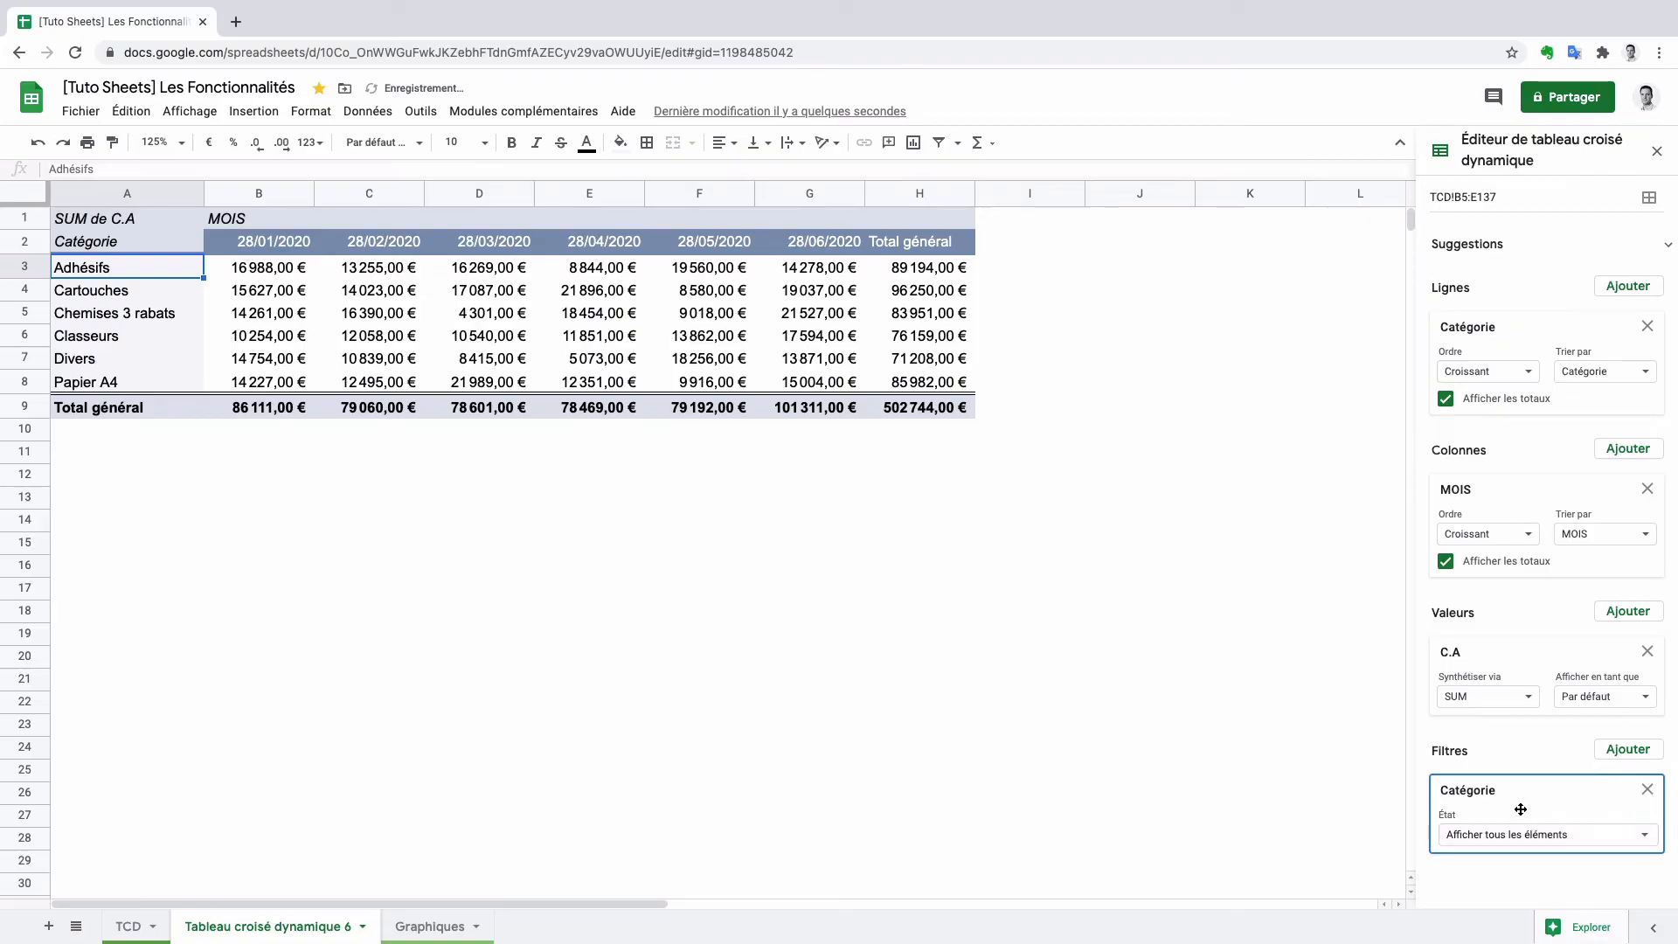
{"action": "left_click", "coordinate": [1530, 839]}
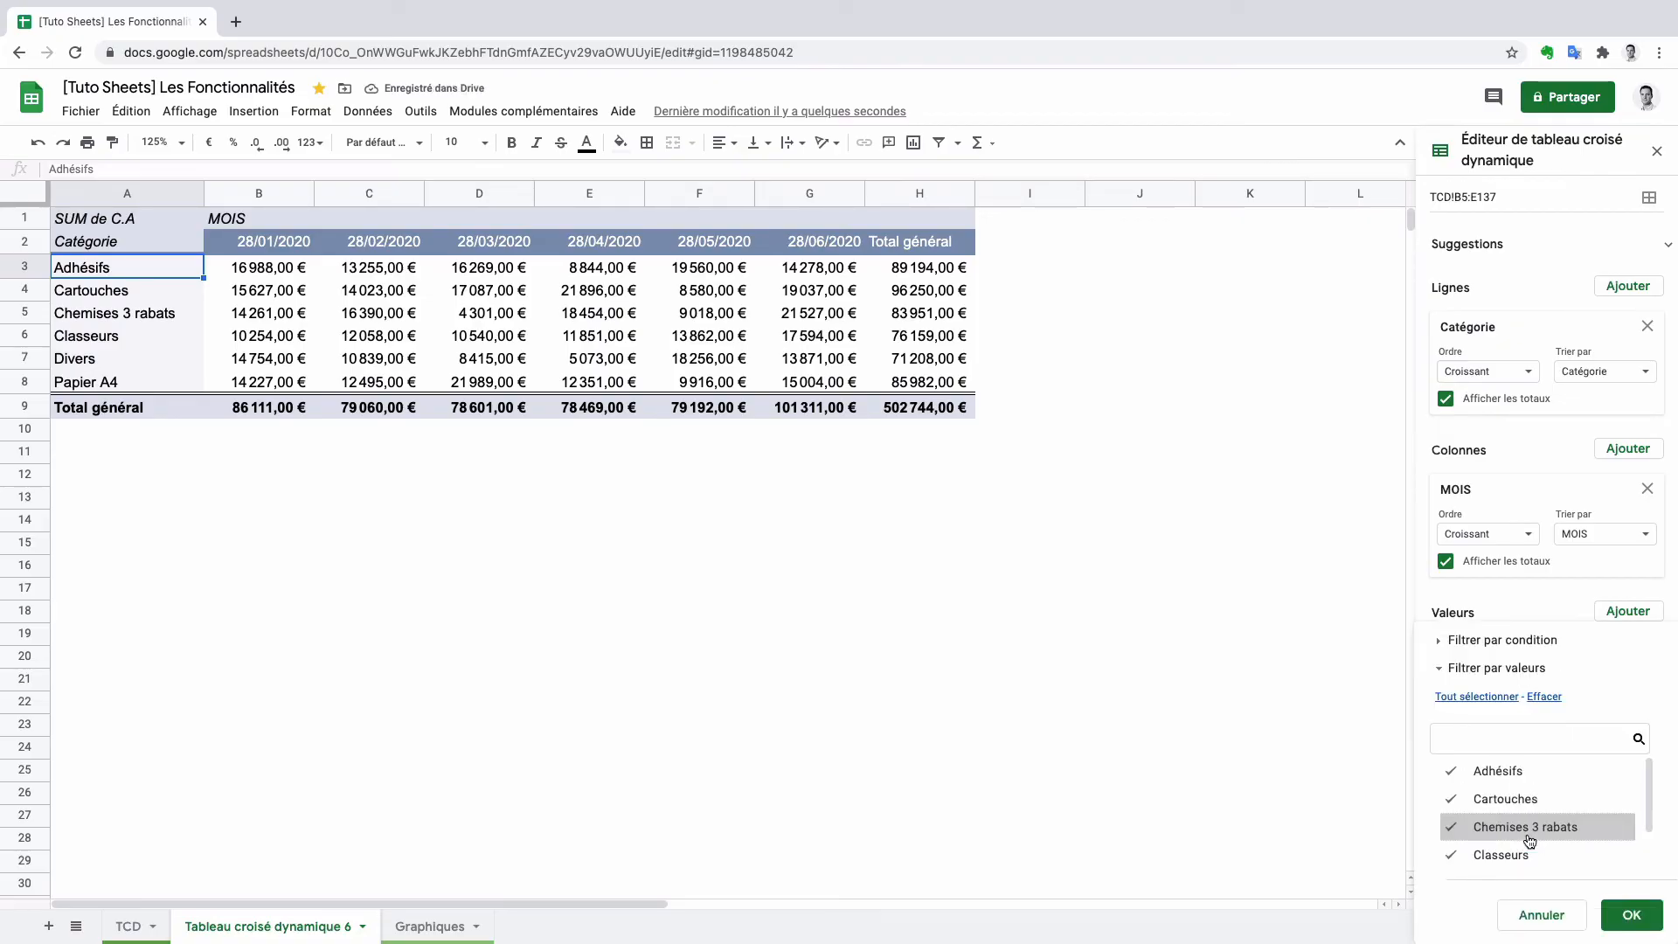
{"action": "left_click", "coordinate": [1548, 702]}
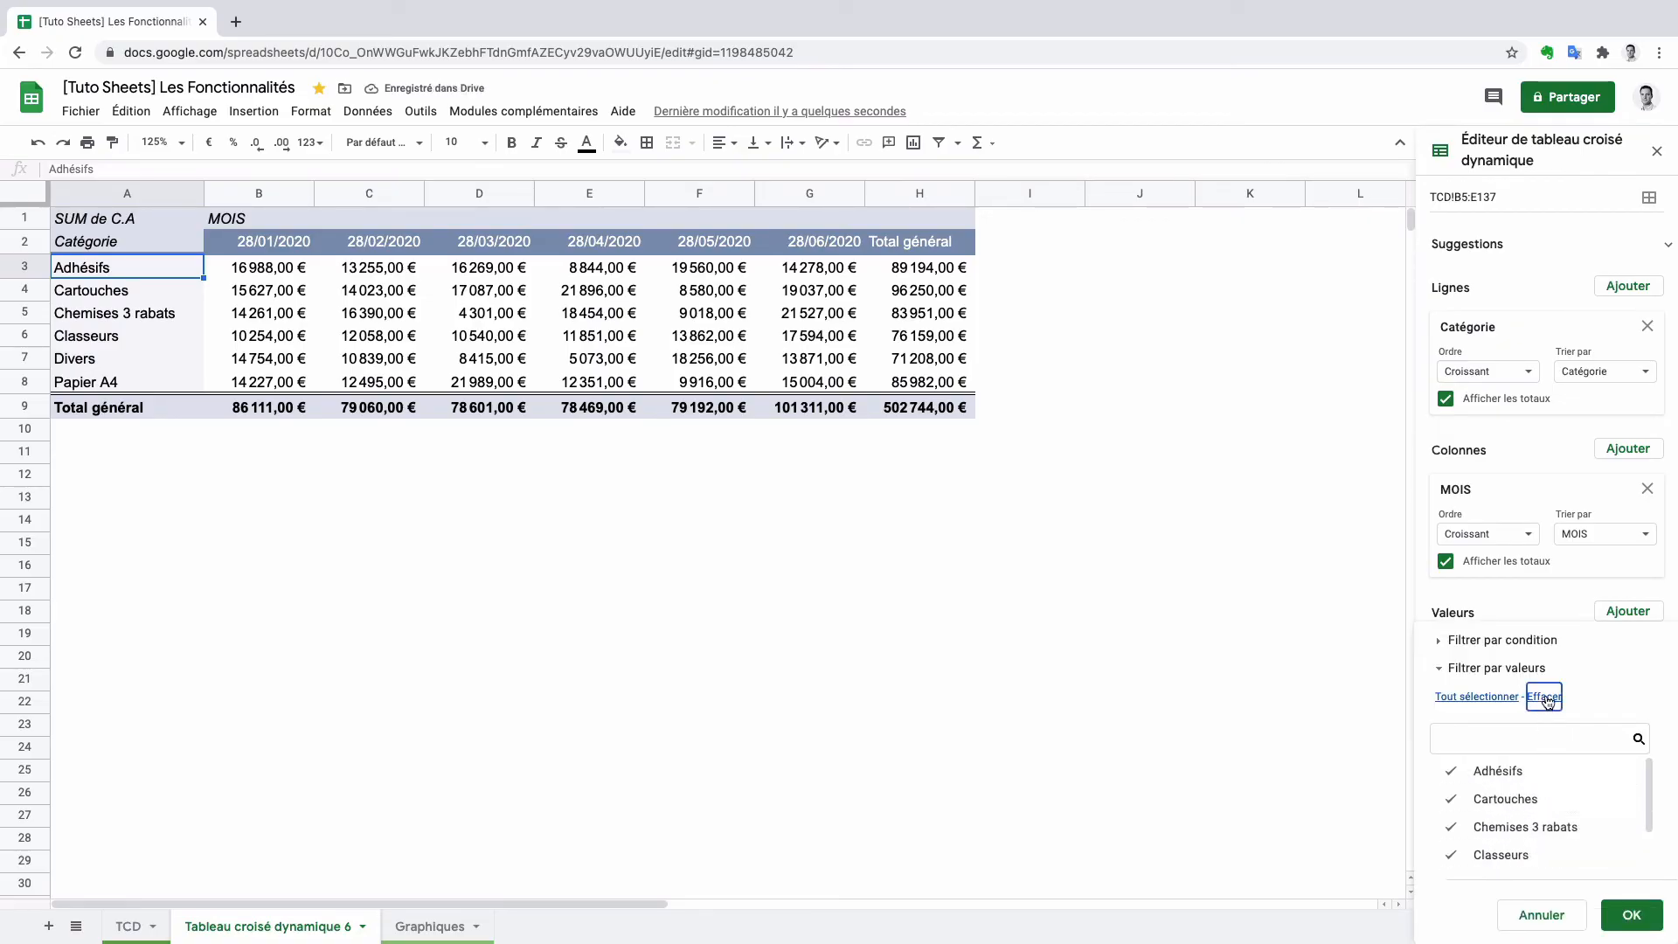
{"action": "left_click", "coordinate": [1568, 778]}
{"action": "left_click", "coordinate": [1545, 798]}
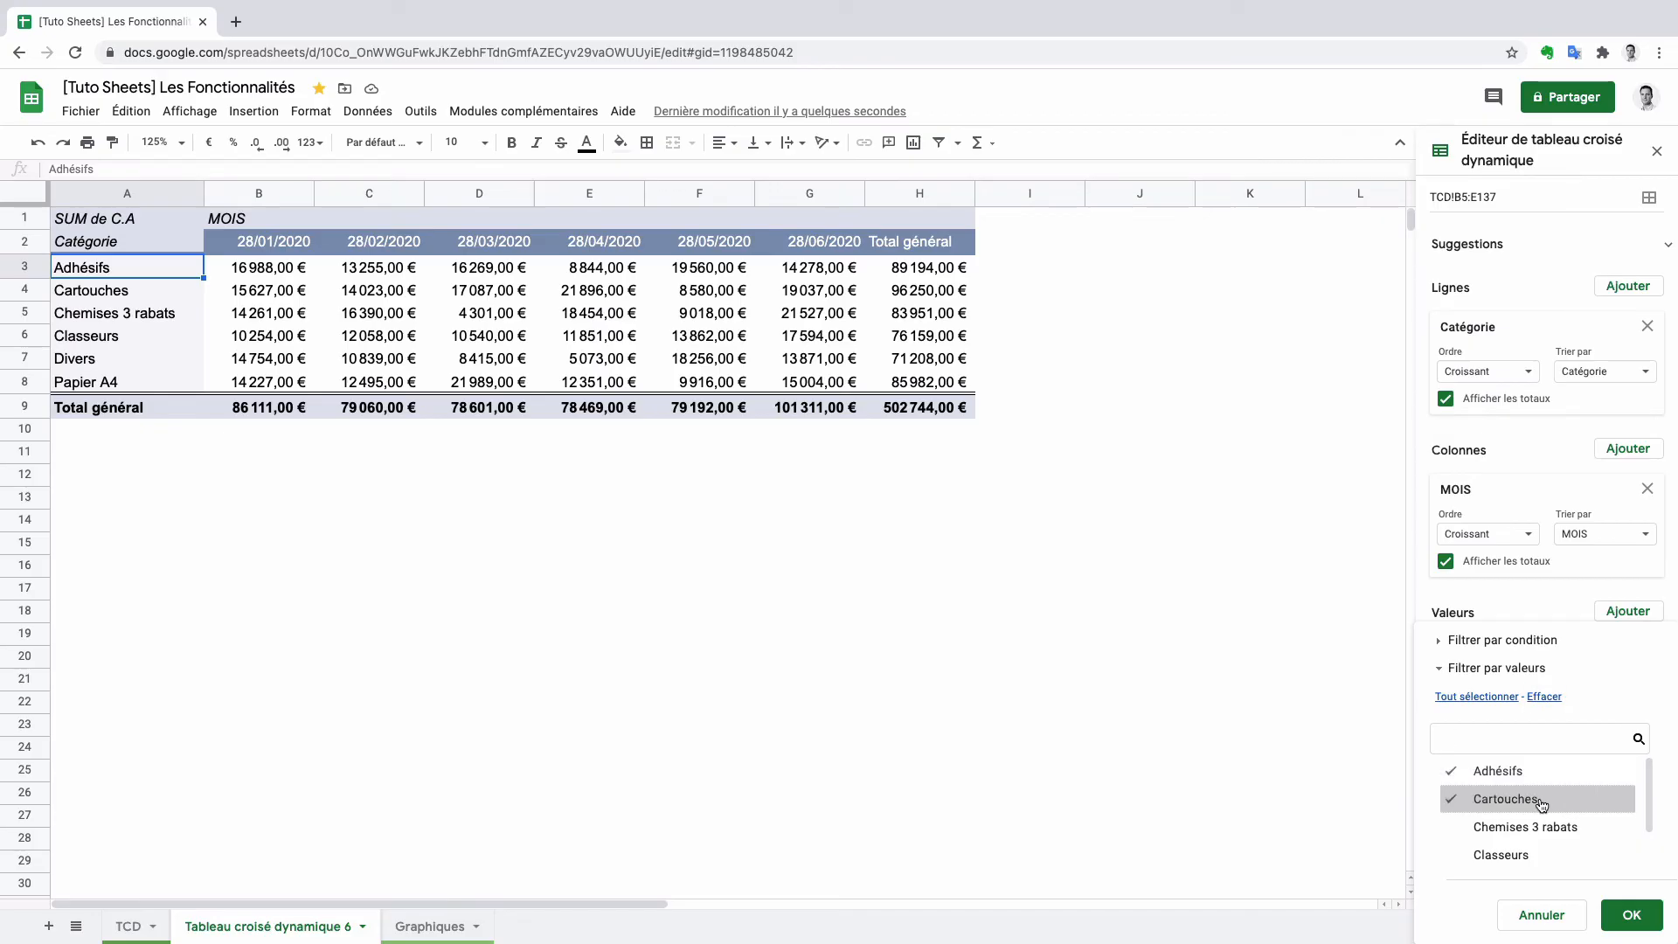
{"action": "left_click", "coordinate": [1631, 914]}
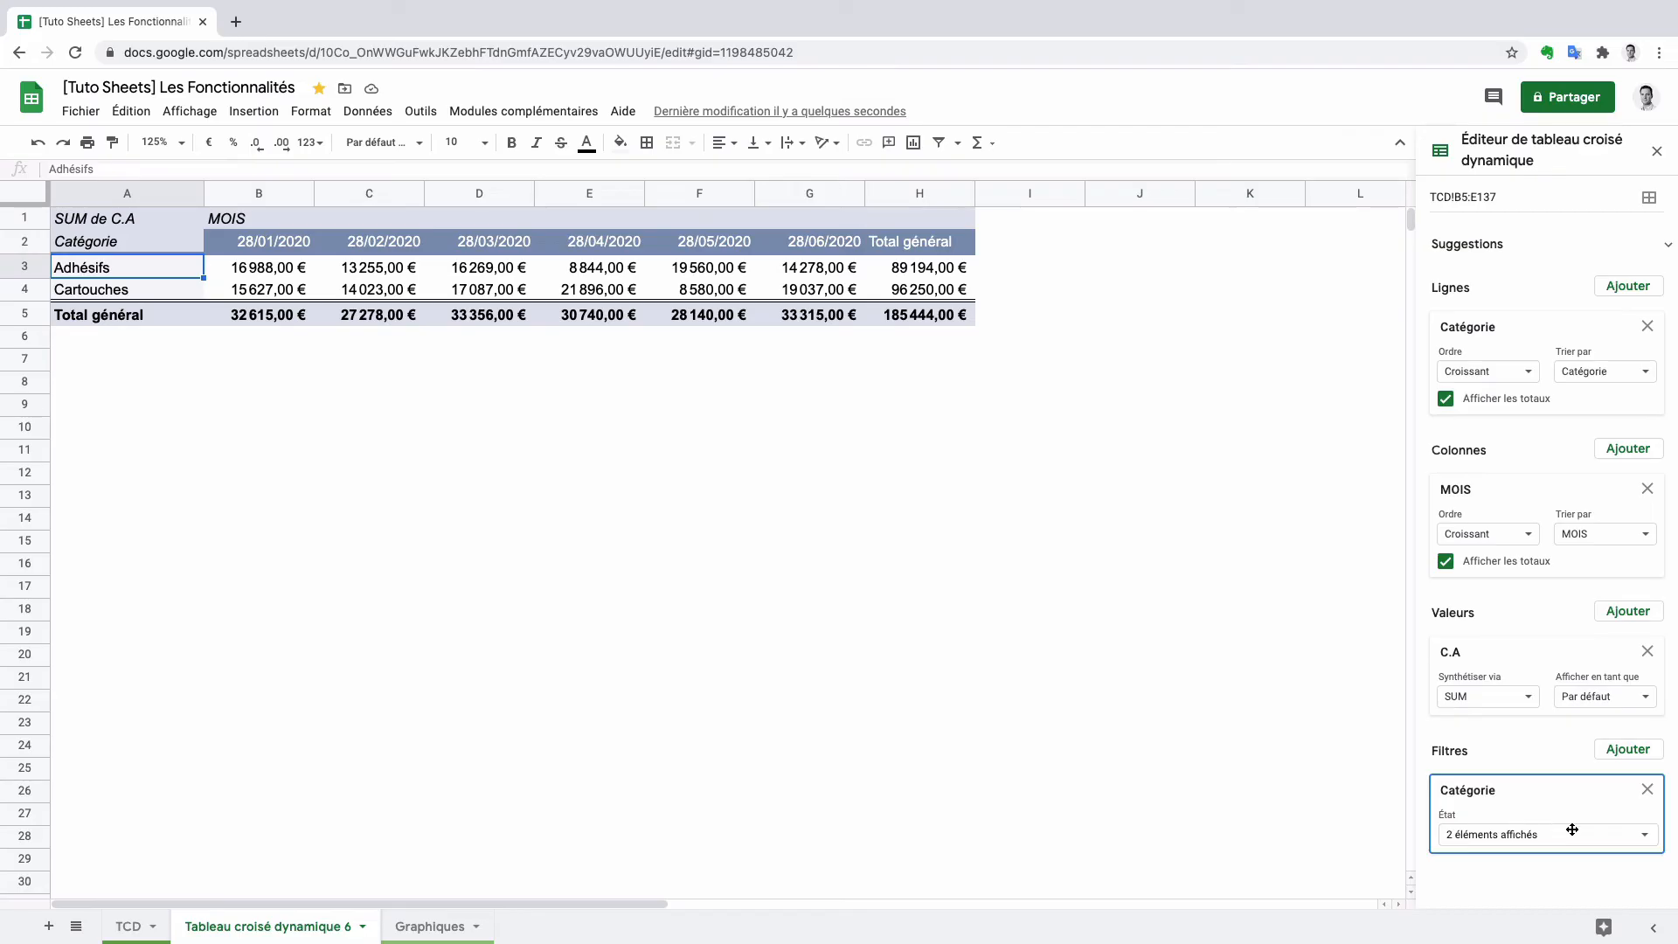
- Add a REGION filter to the pivot table that shows only Nord Est and Nord Ouest
{"action": "left_click", "coordinate": [1628, 751]}
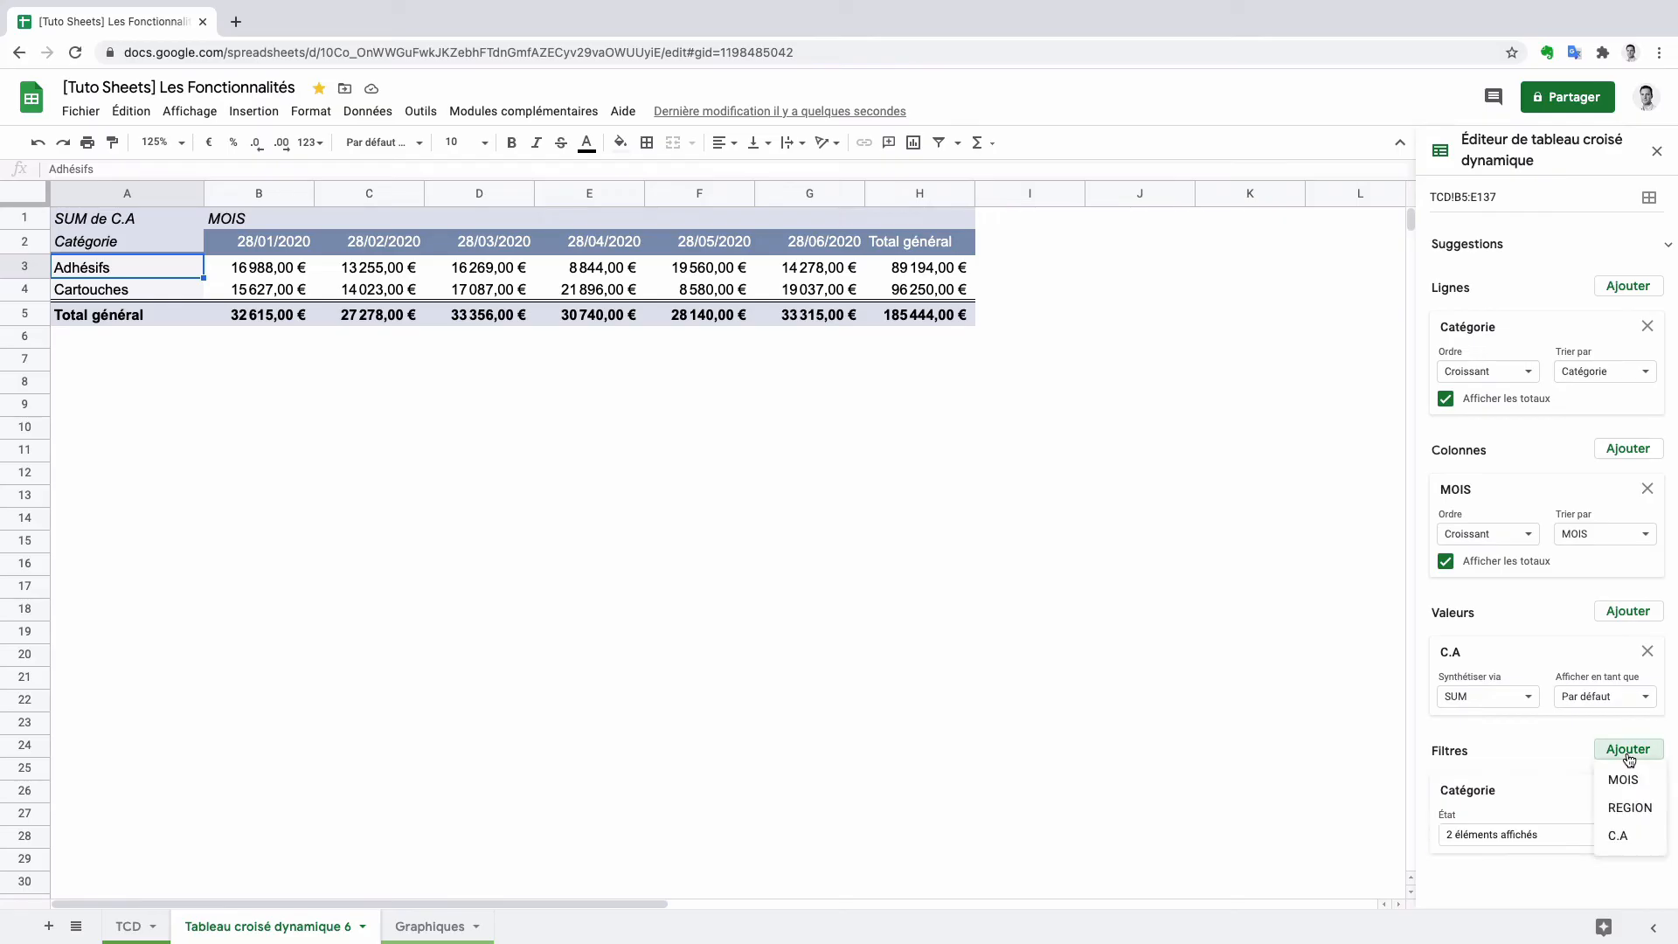
{"action": "left_click", "coordinate": [1628, 809]}
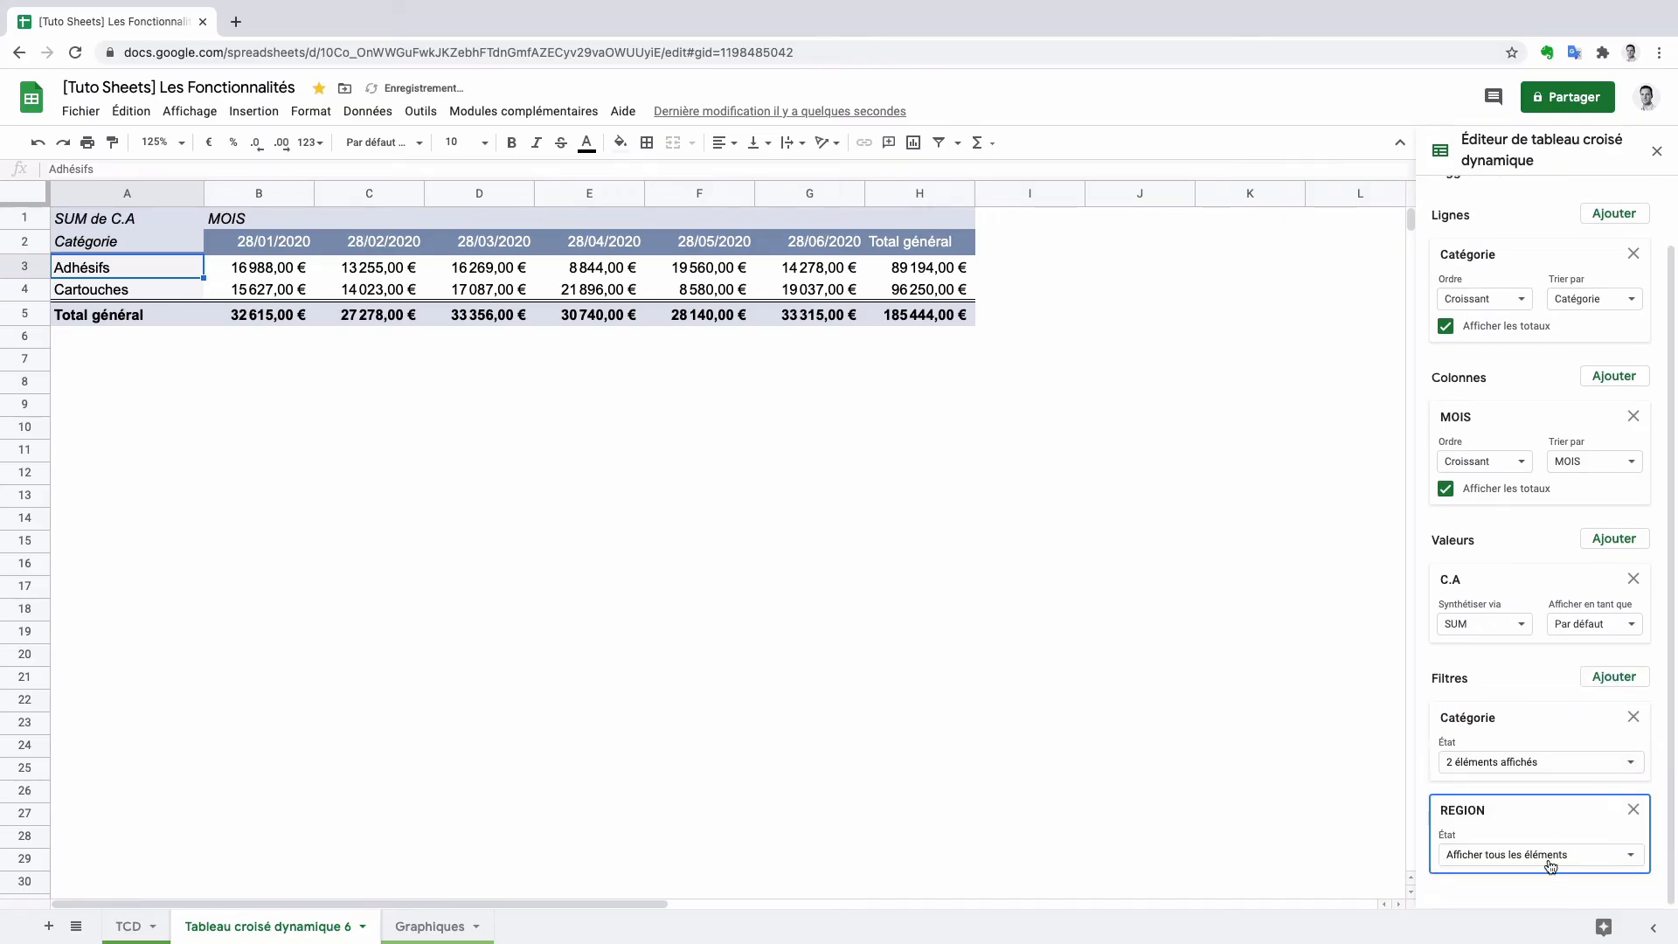
{"action": "left_click", "coordinate": [1538, 884]}
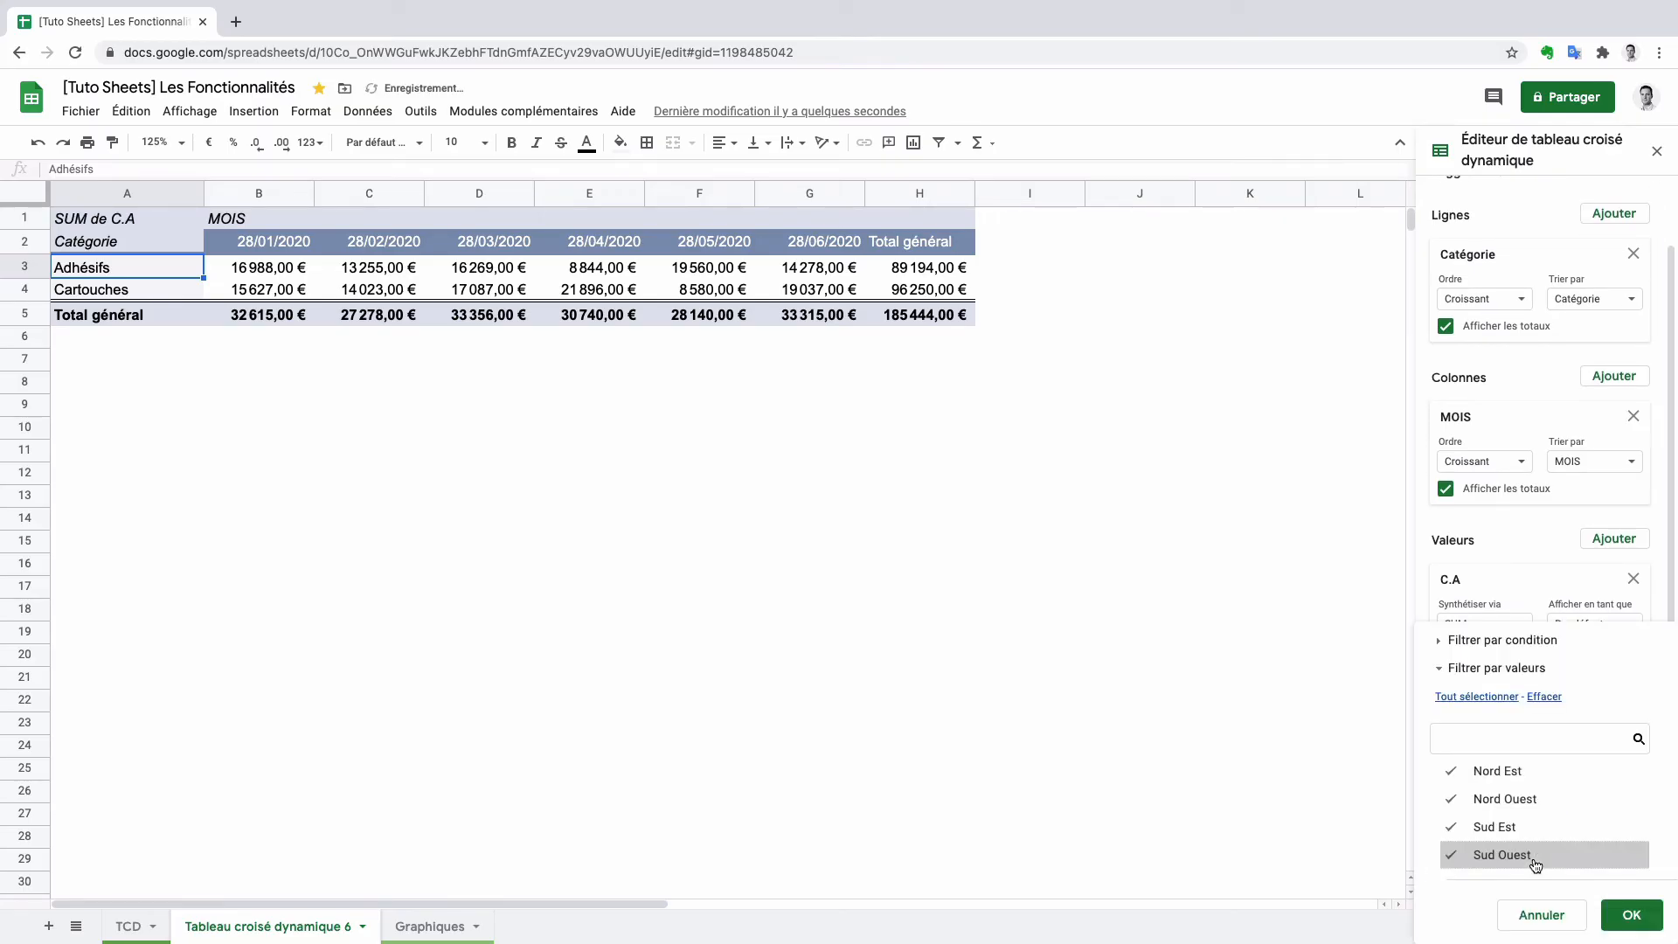
{"action": "left_click", "coordinate": [1545, 697]}
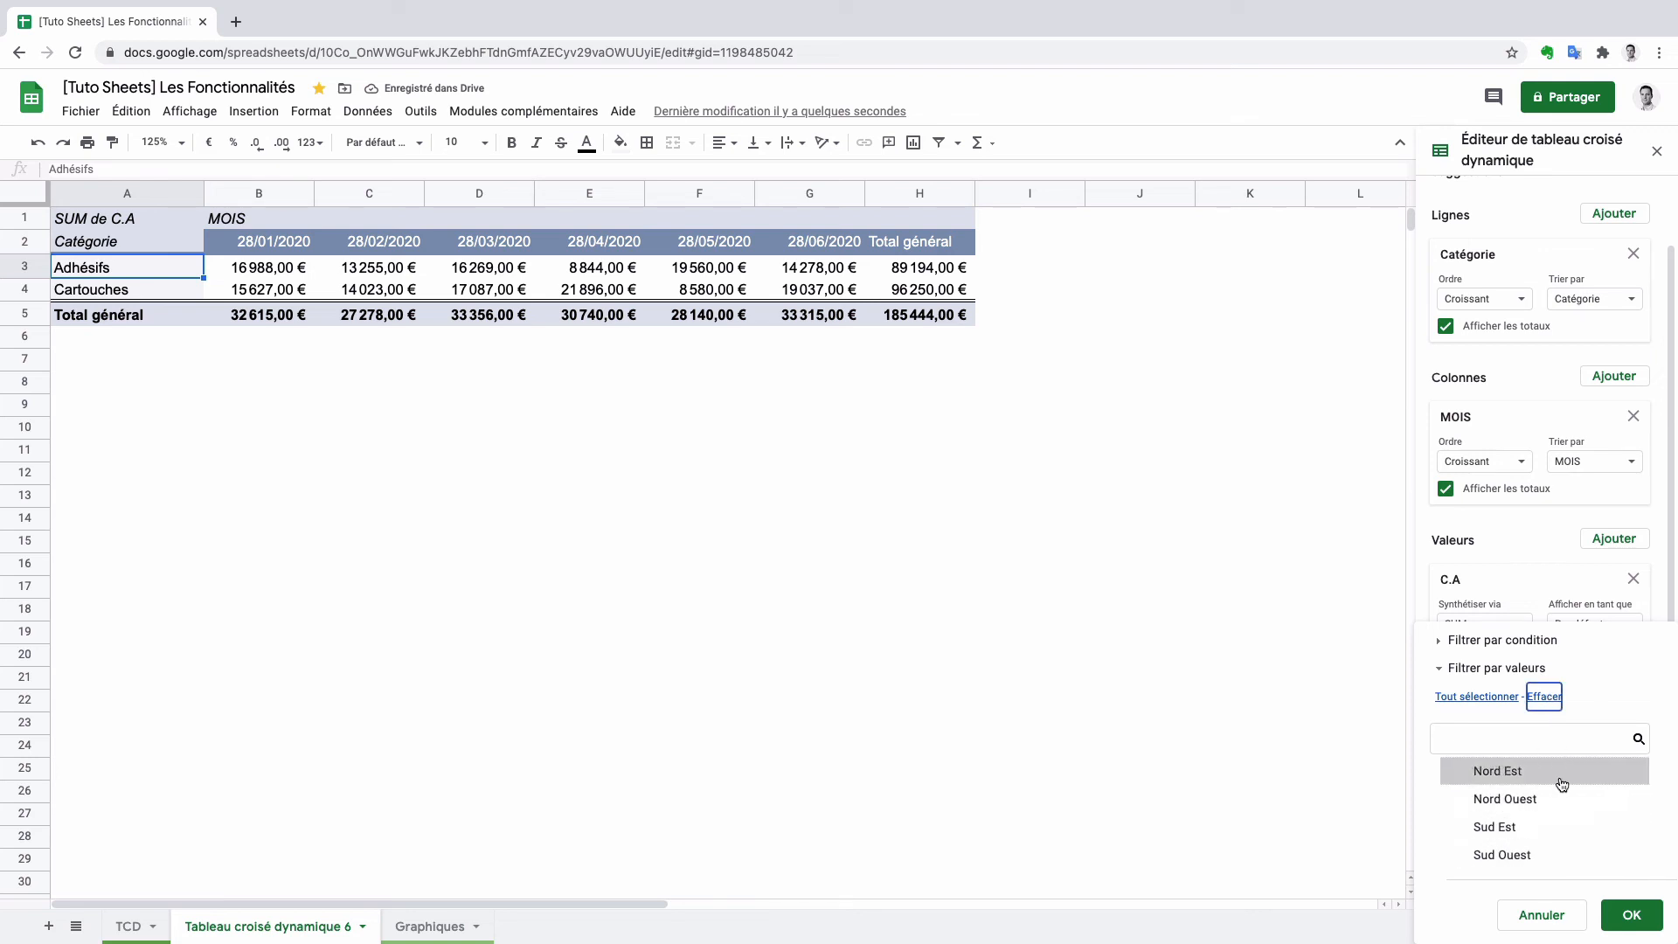
{"action": "left_click", "coordinate": [1551, 773]}
{"action": "left_click", "coordinate": [1547, 799]}
{"action": "left_click", "coordinate": [1627, 915]}
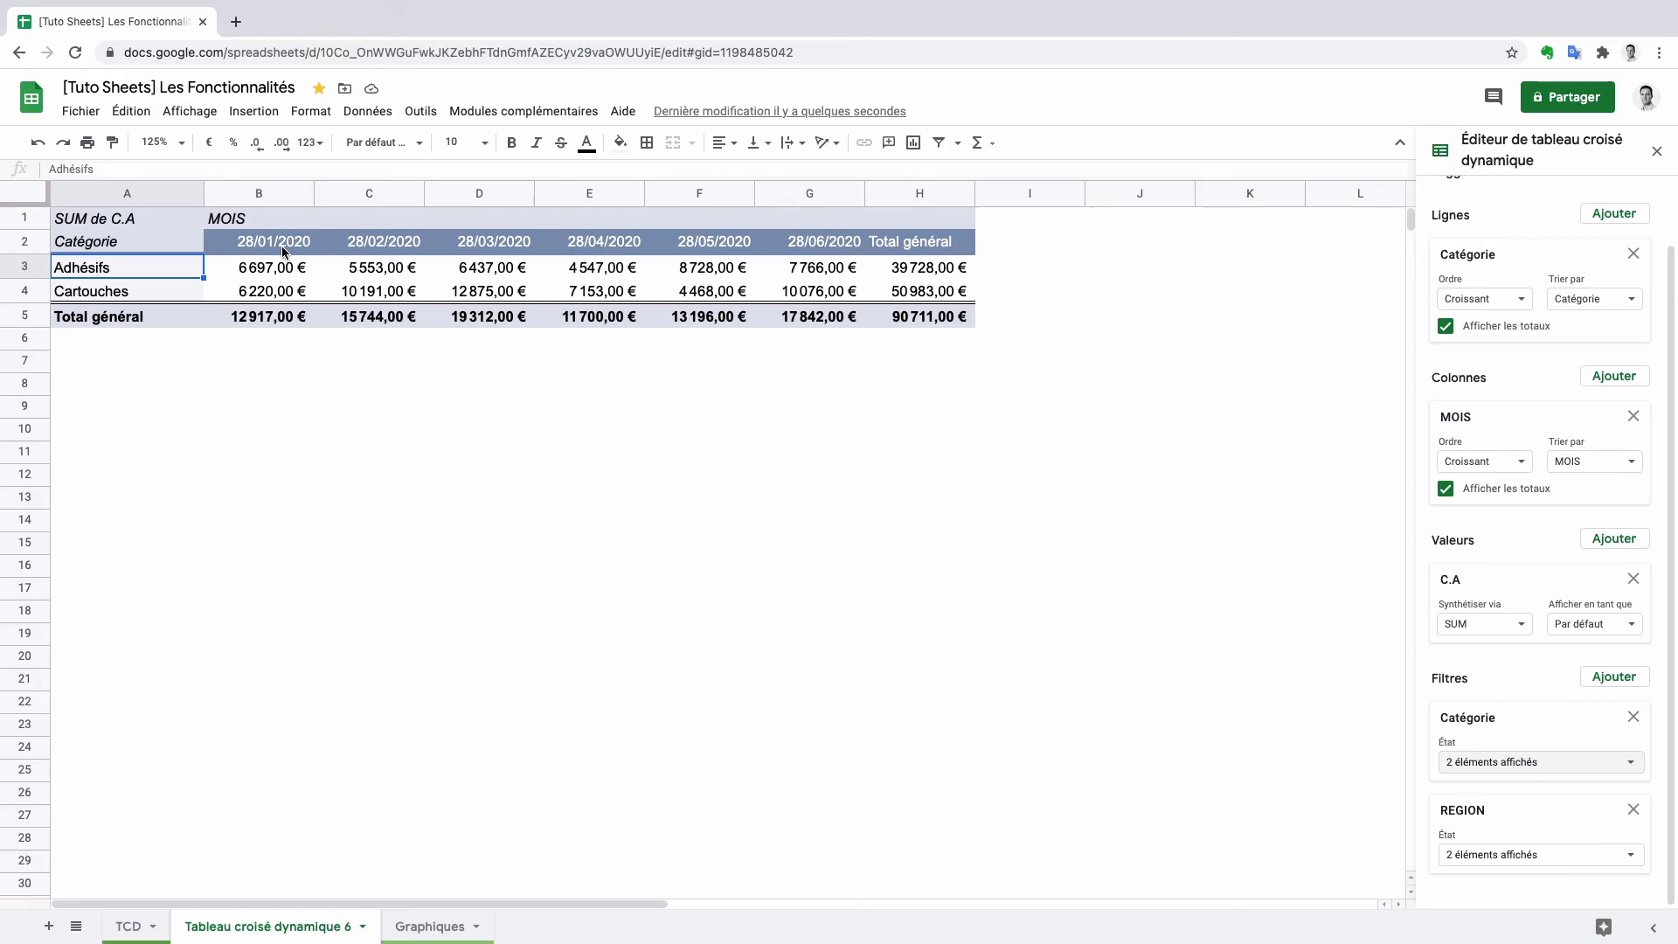
- Check the number format of the first MOIS date in the TCD sheet and return to the pivot table sheet
{"action": "left_click", "coordinate": [131, 925]}
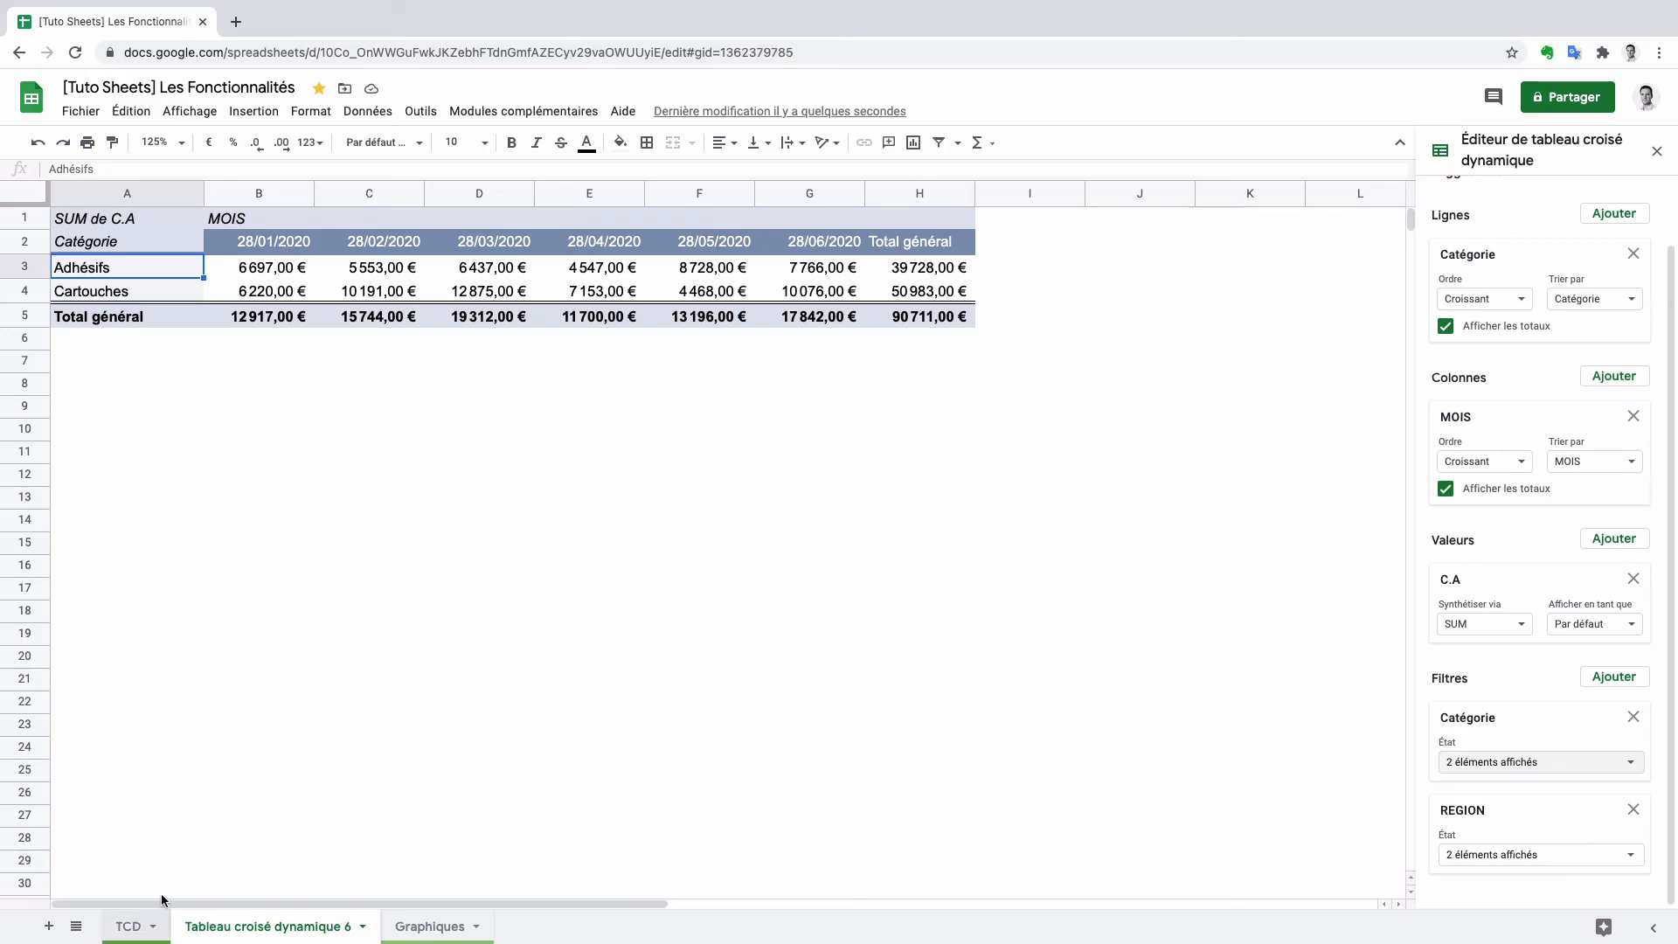
{"action": "key", "text": "Down"}
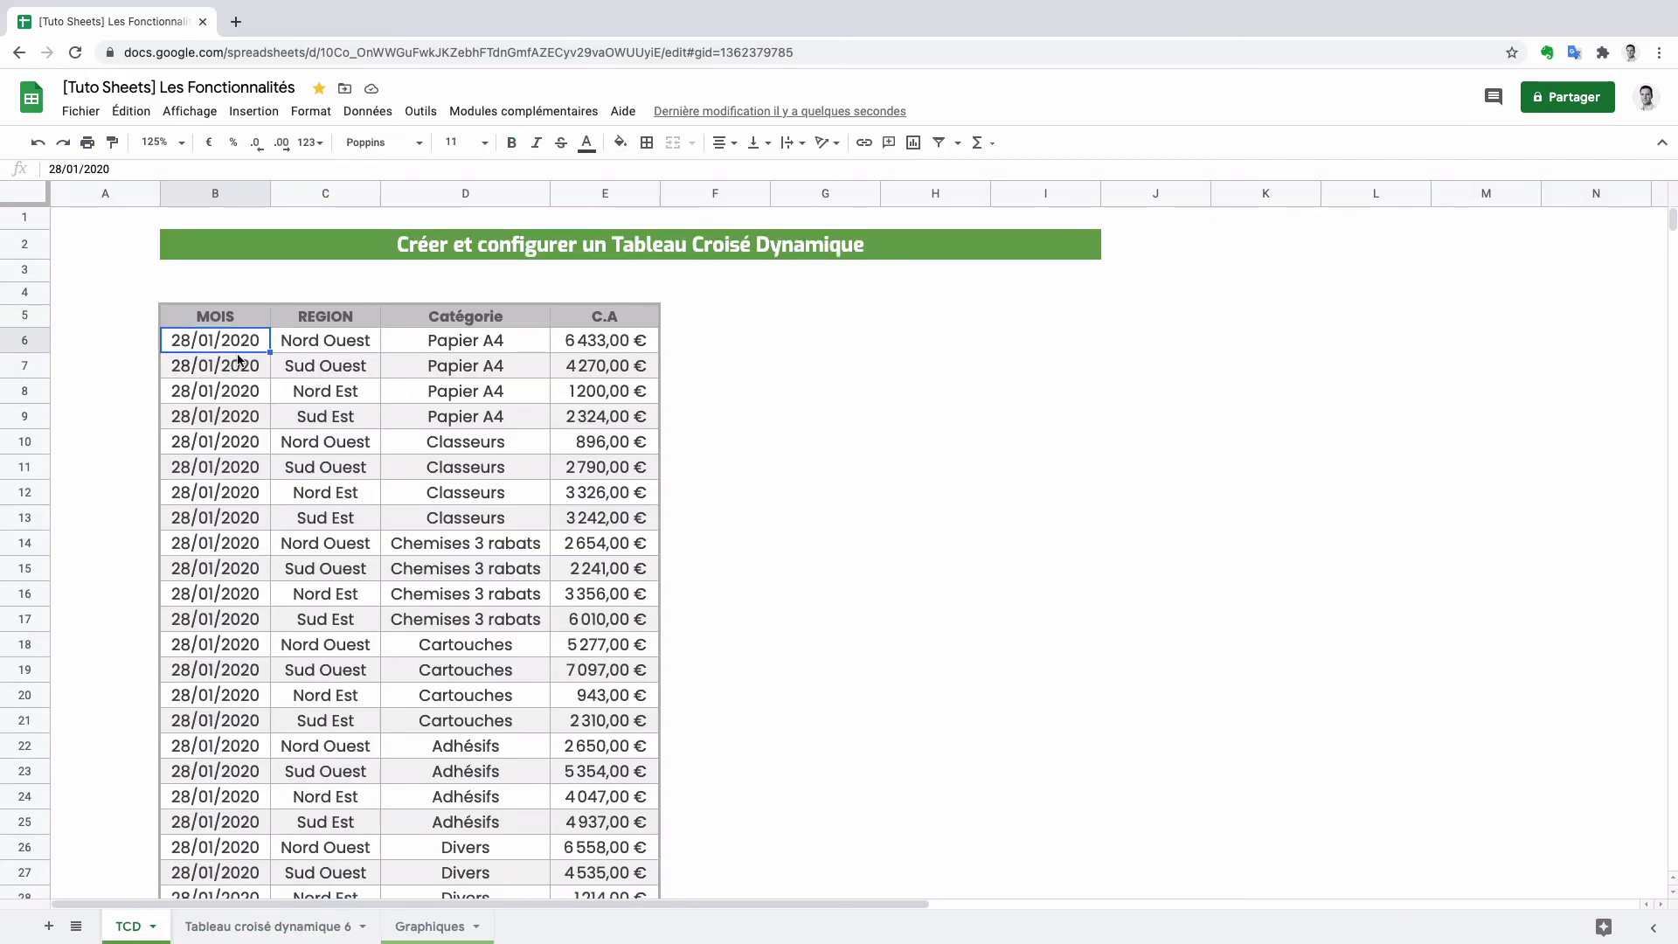
{"action": "left_click", "coordinate": [310, 142]}
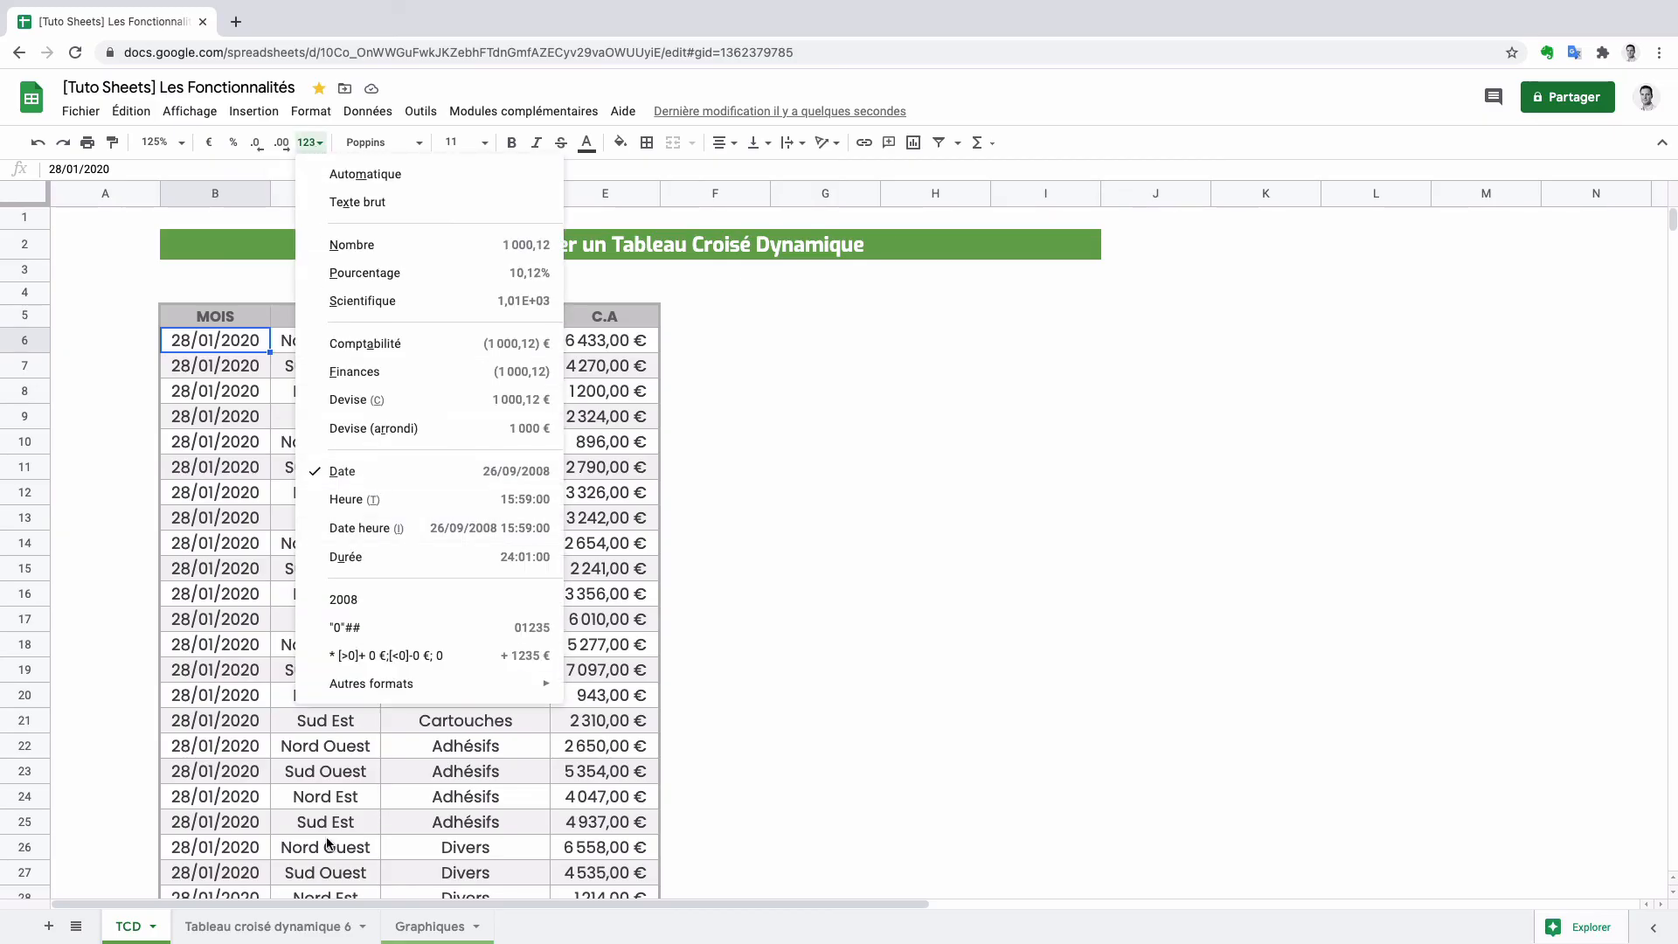
{"action": "left_click", "coordinate": [280, 924]}
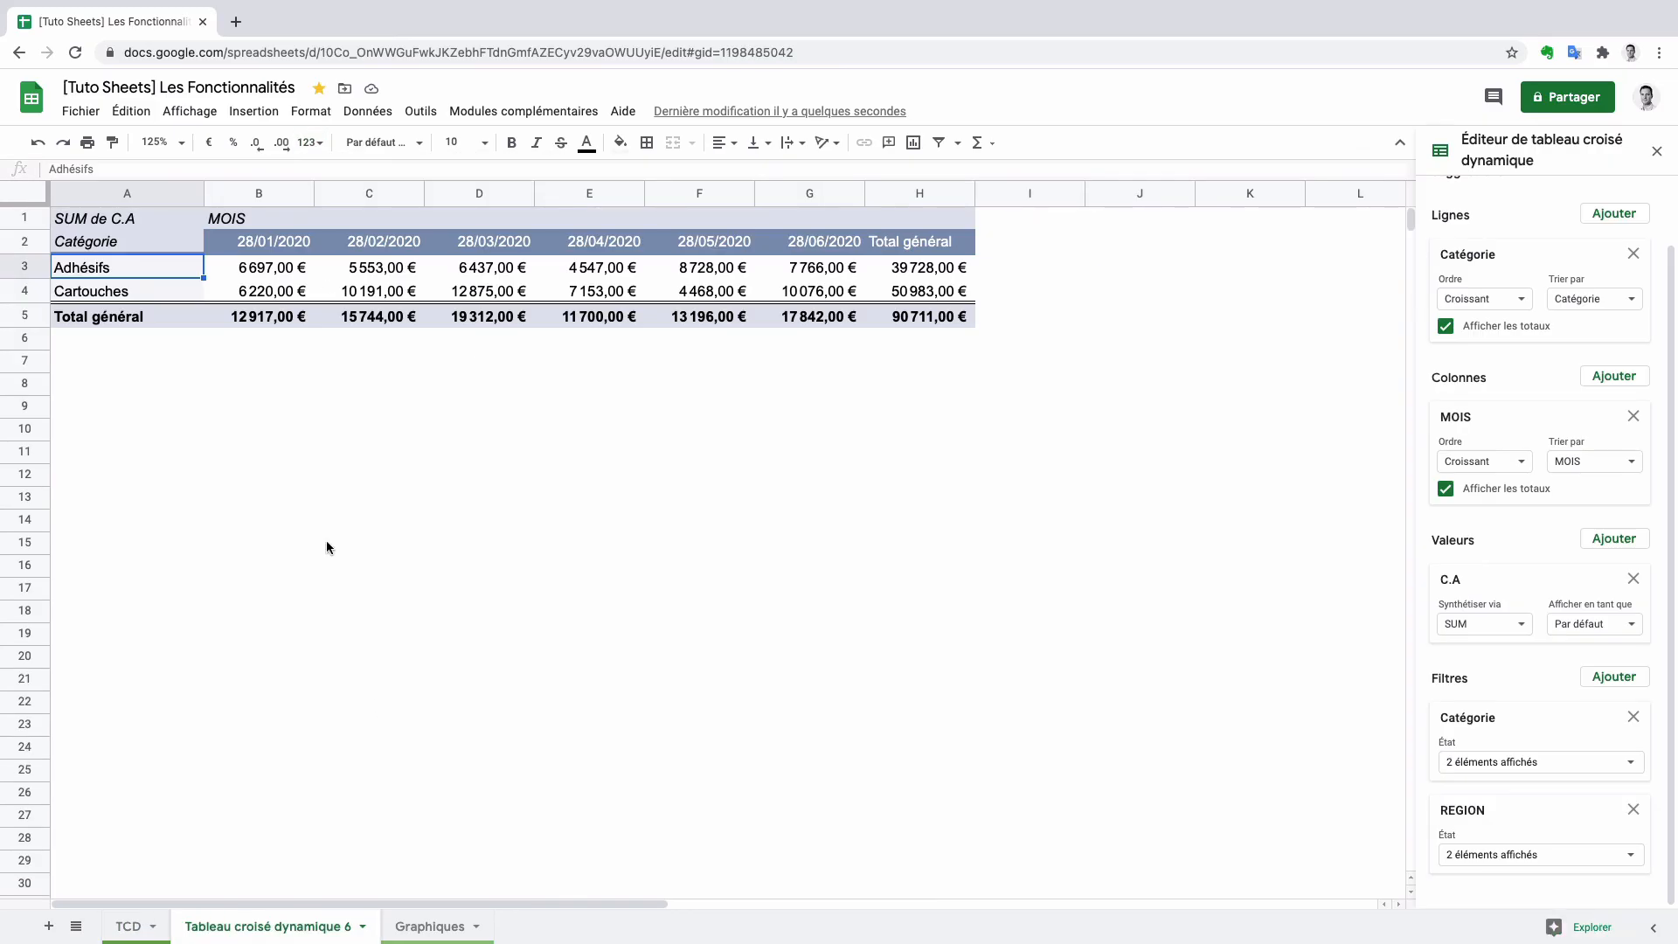
- Group the MOIS date headers of the pivot table by month (Mois)
{"action": "left_click", "coordinate": [269, 243]}
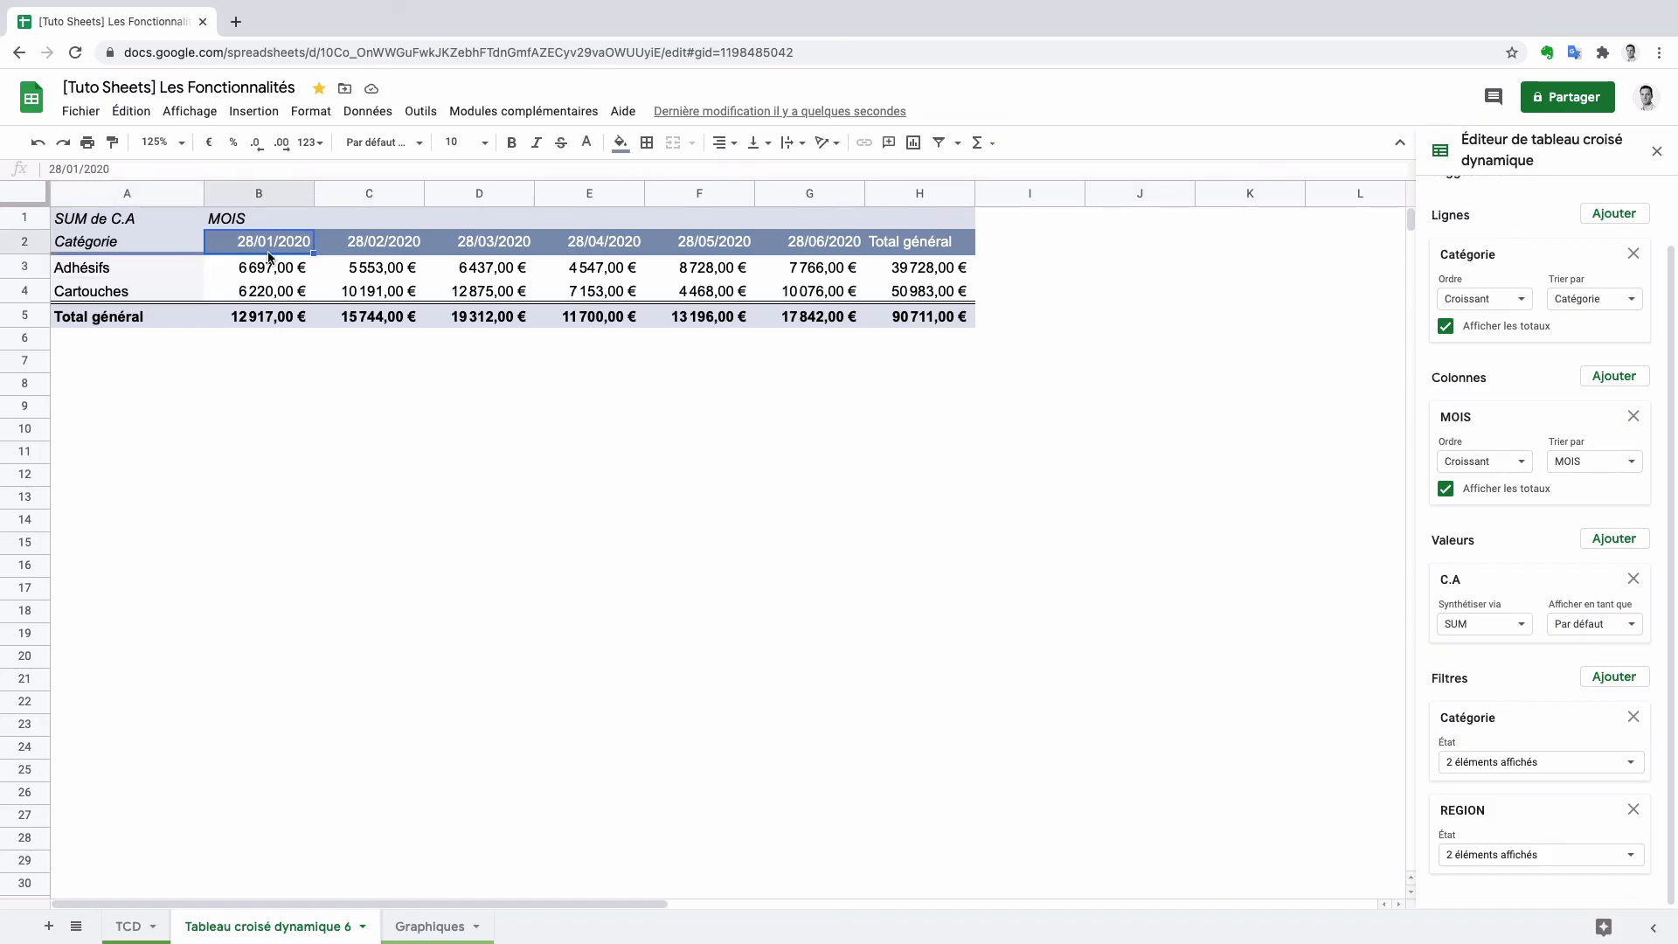
{"action": "right_click", "coordinate": [232, 248]}
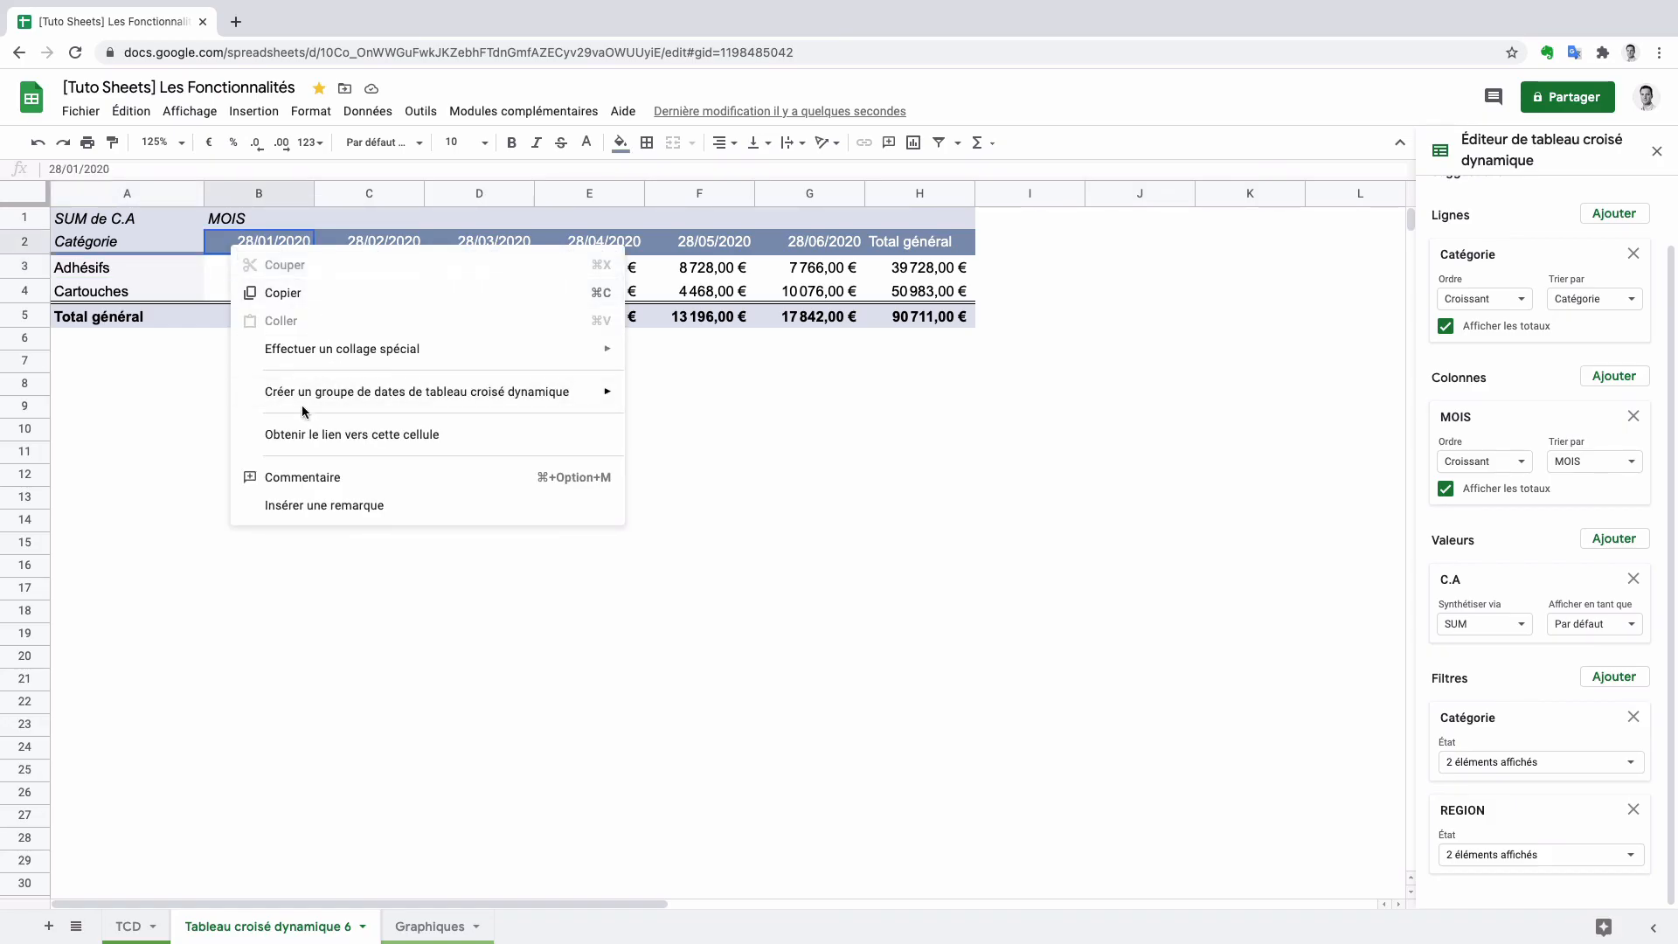
{"action": "mouse_move", "coordinate": [280, 401]}
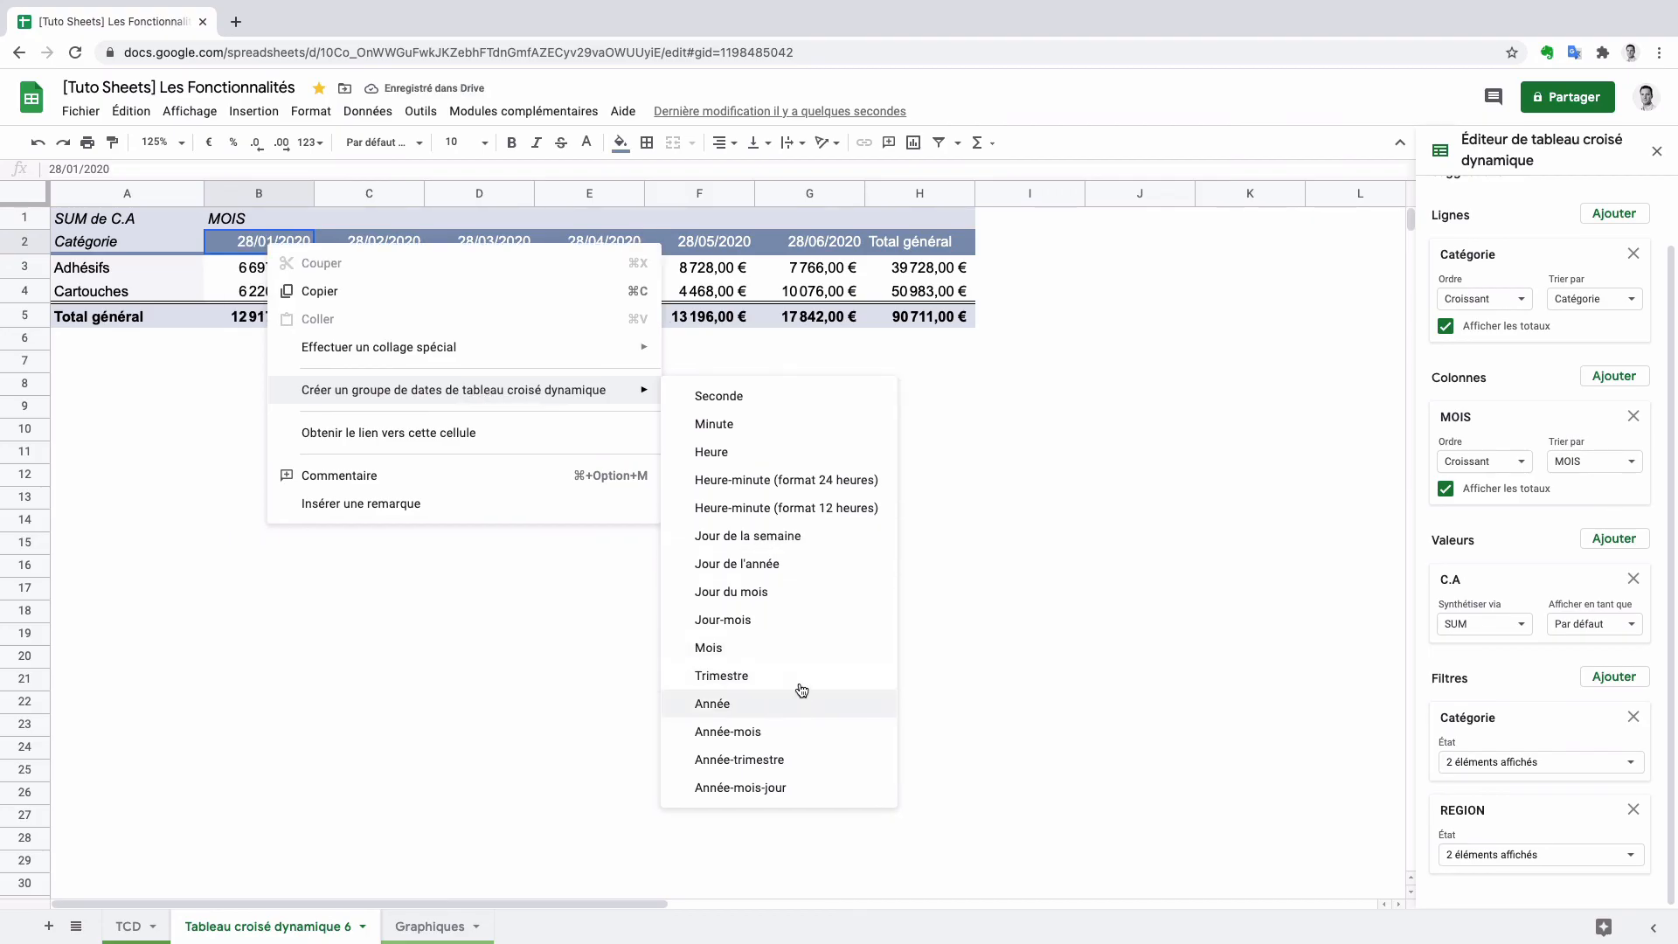
{"action": "left_click", "coordinate": [738, 654]}
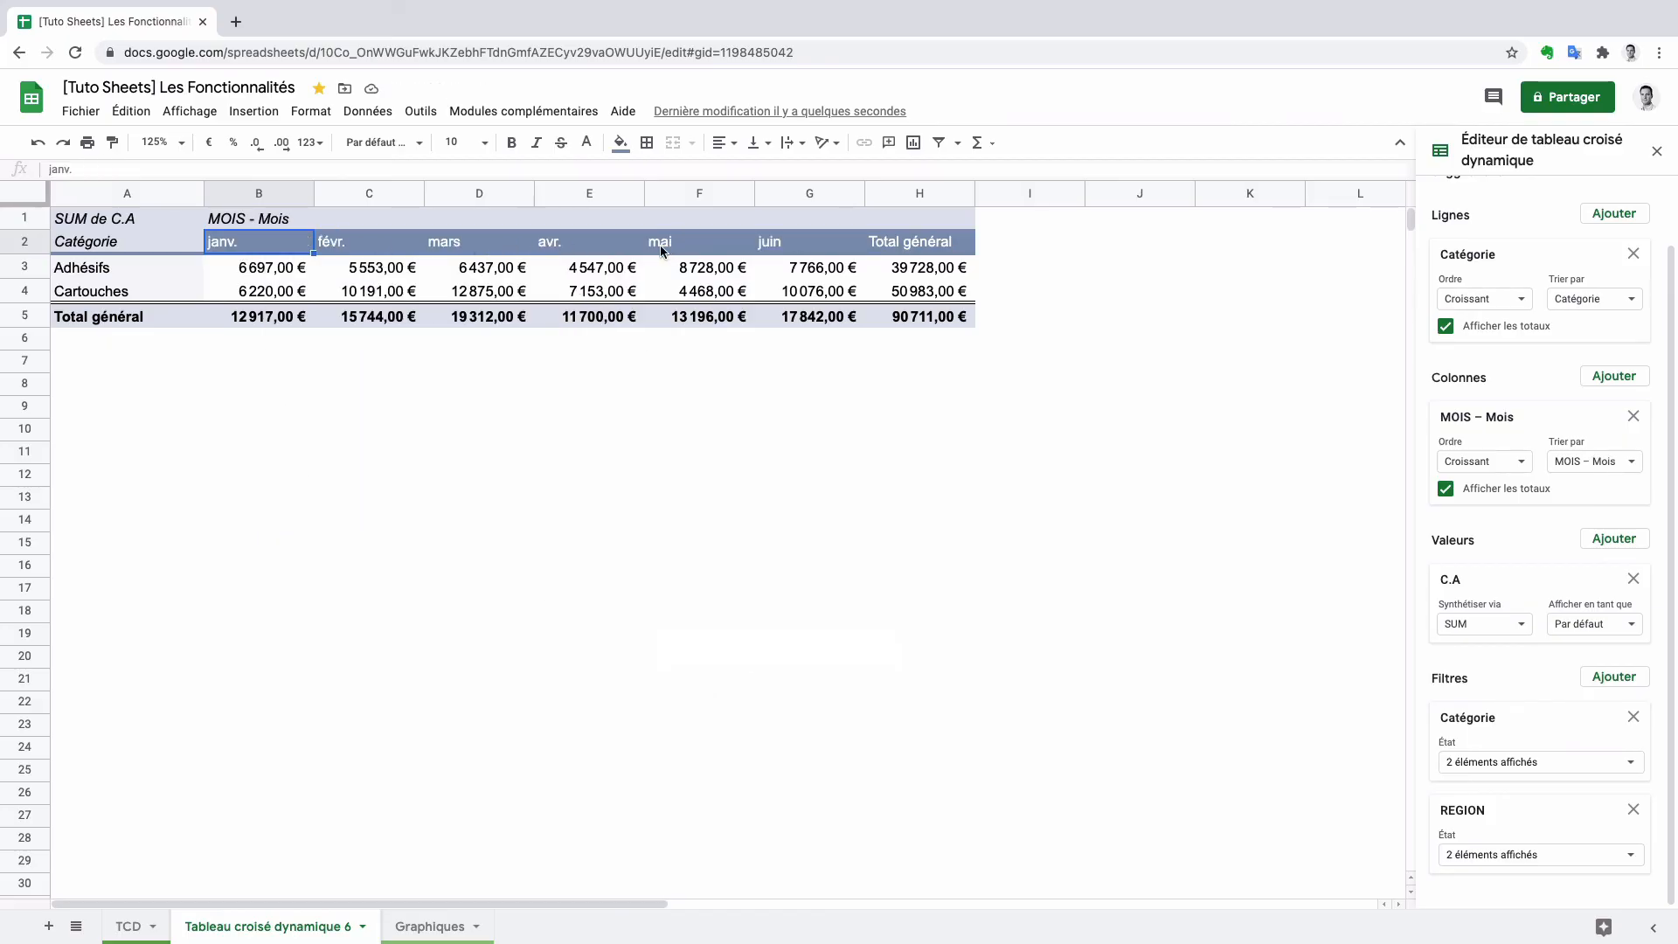